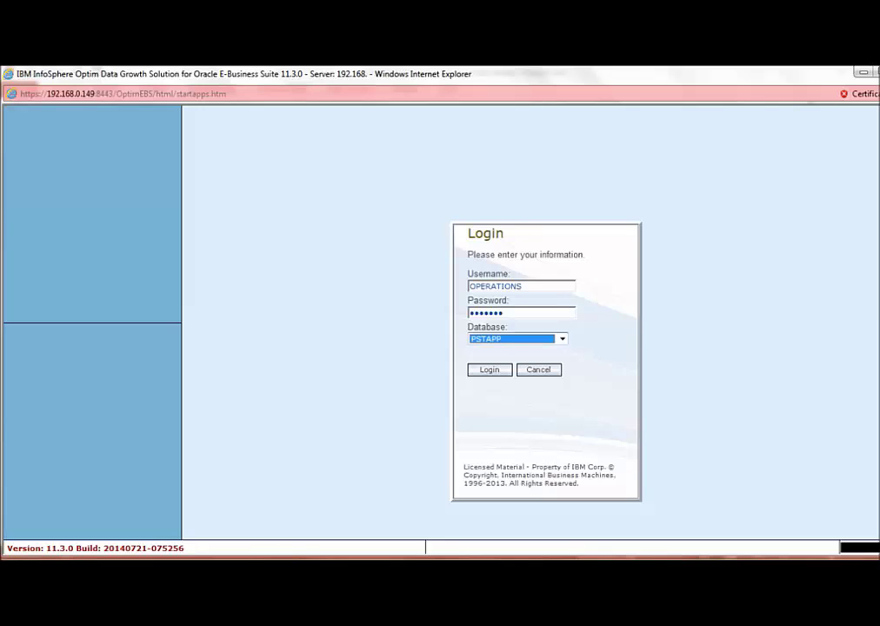
# - Submit the Optim login for the PSTAPP database
pyautogui.press('Return')
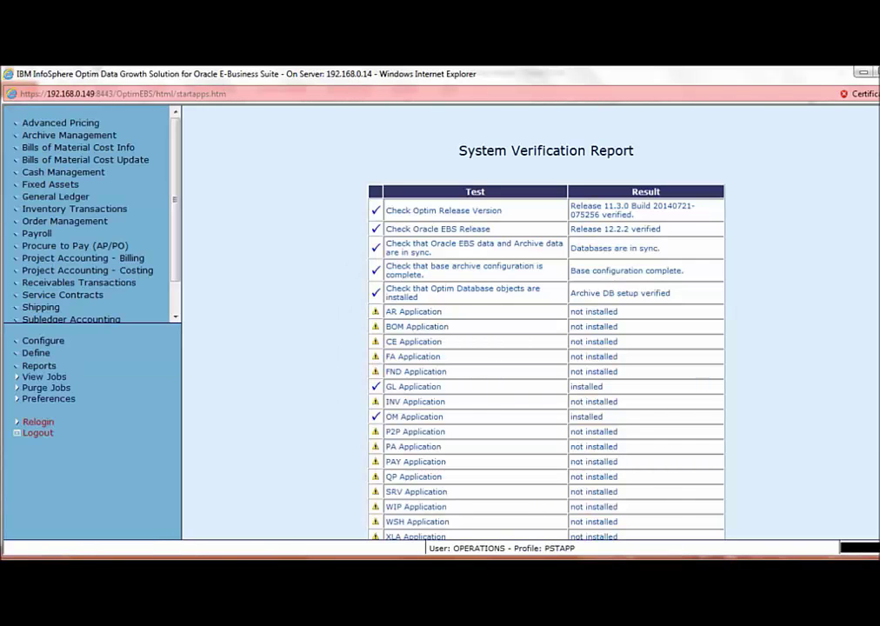
pyautogui.click(416, 372)
pyautogui.click(413, 311)
pyautogui.moveTo(459, 150); pyautogui.dragTo(637, 151)
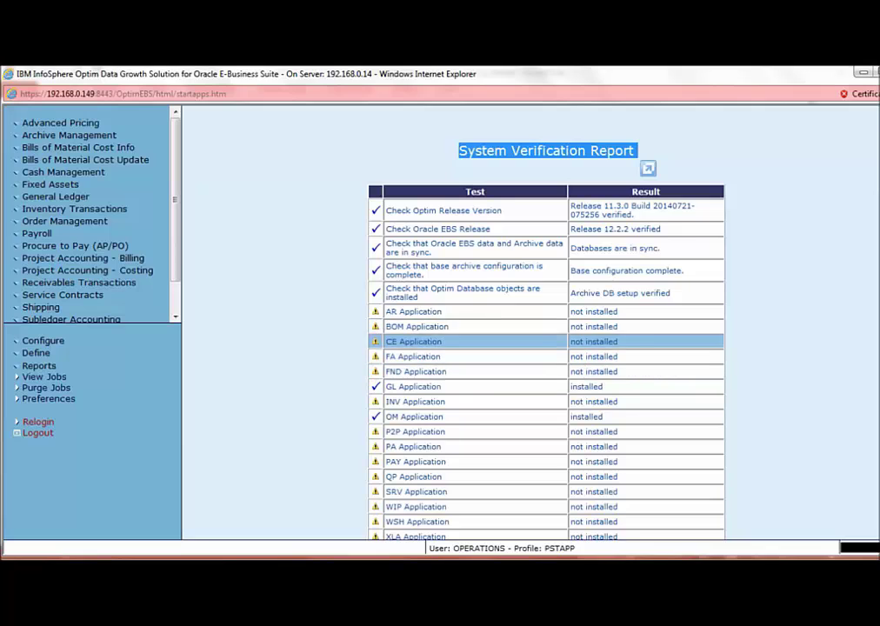
pyautogui.scroll(-1, 417, 313)
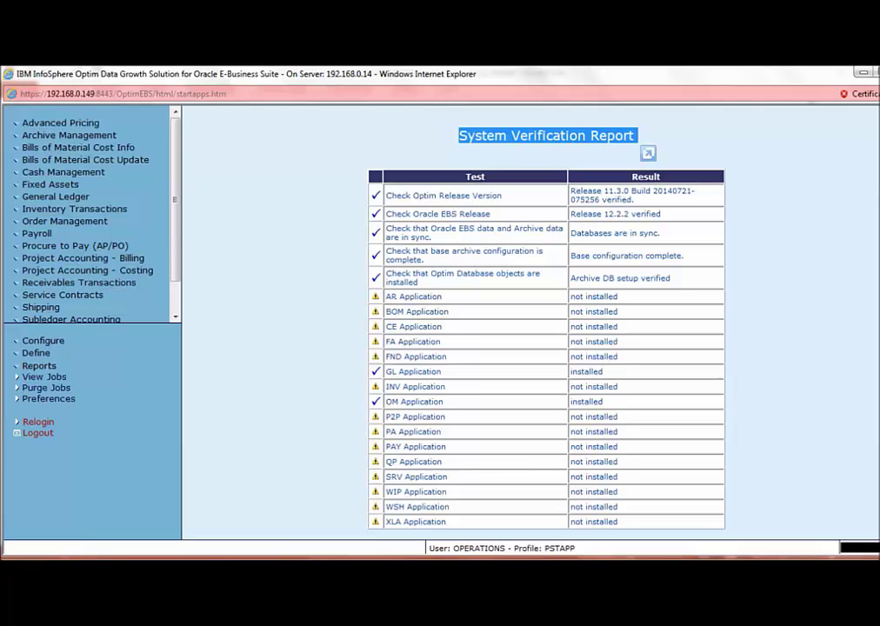
pyautogui.scroll(-1, 91, 218)
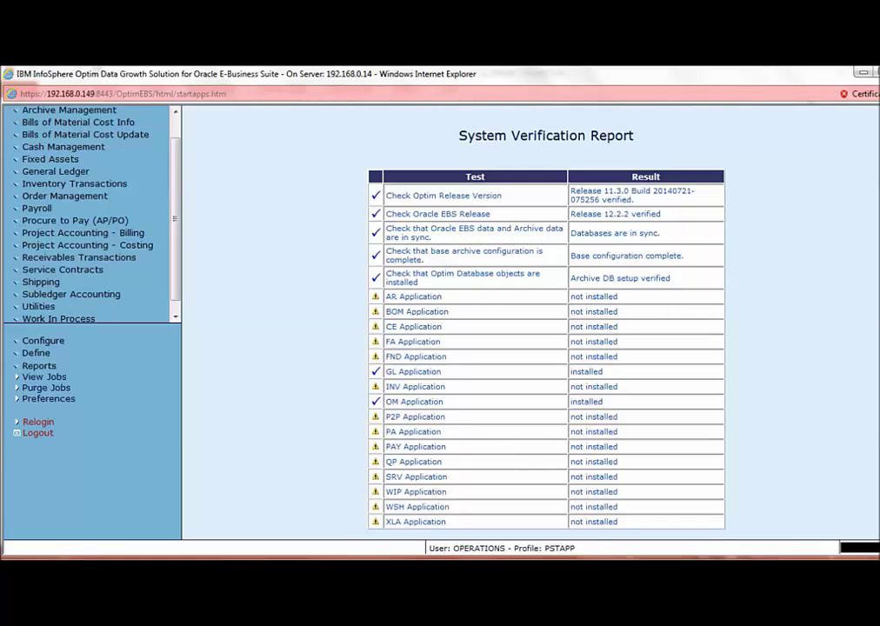
pyautogui.click(55, 171)
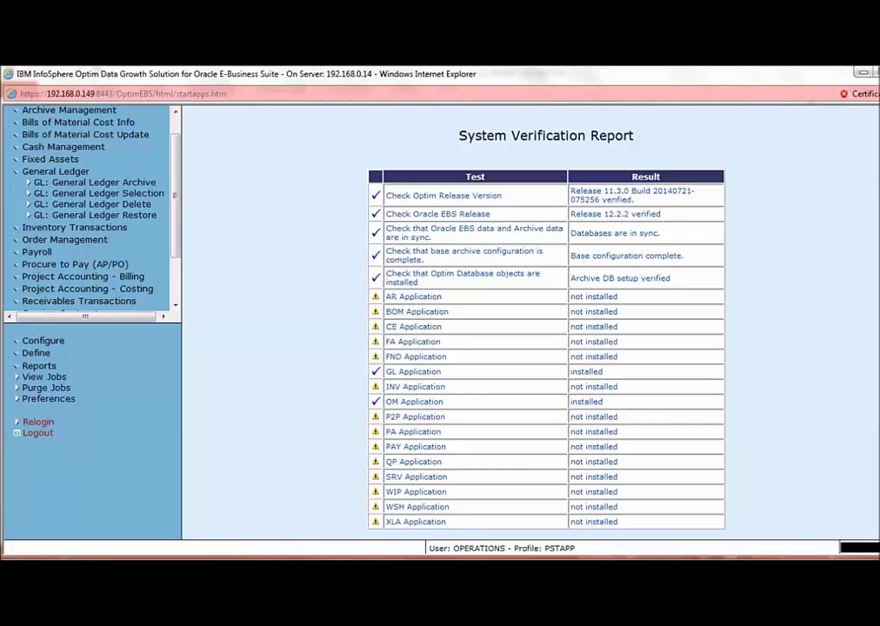
pyautogui.click(55, 172)
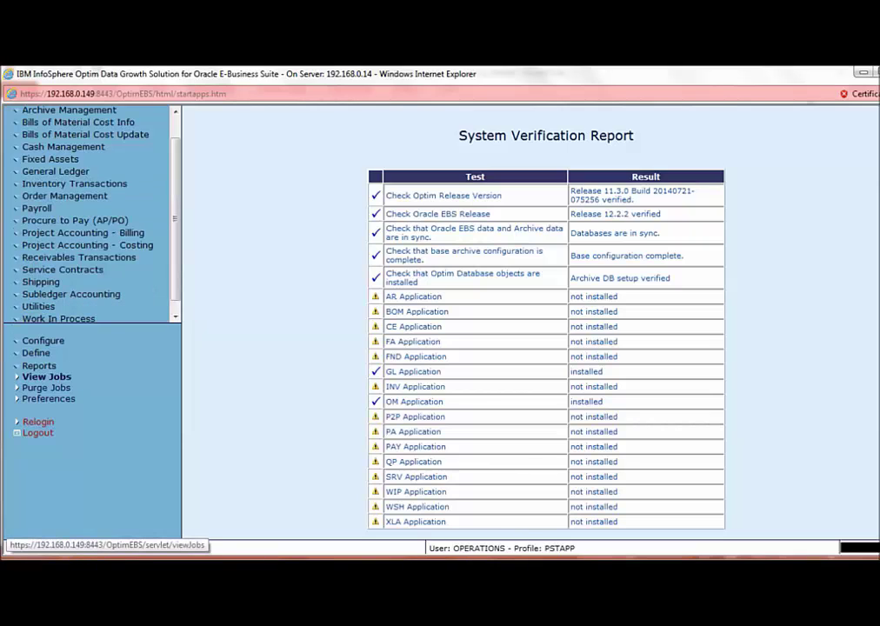
# - Describe the selection request as 'gl selection' with the General Ledger, Vision Operations (USA) responsibility
pyautogui.click(43, 377)
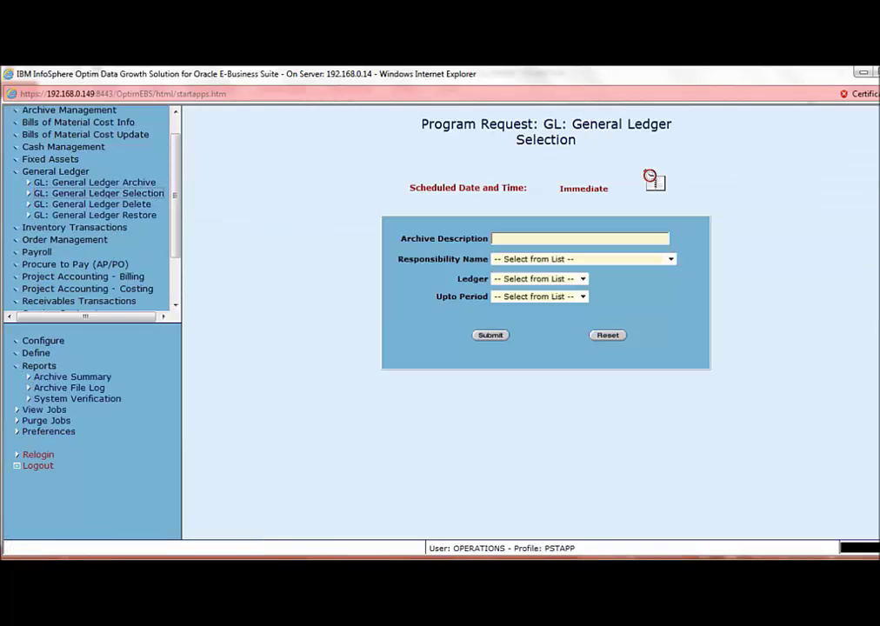
pyautogui.click(580, 238)
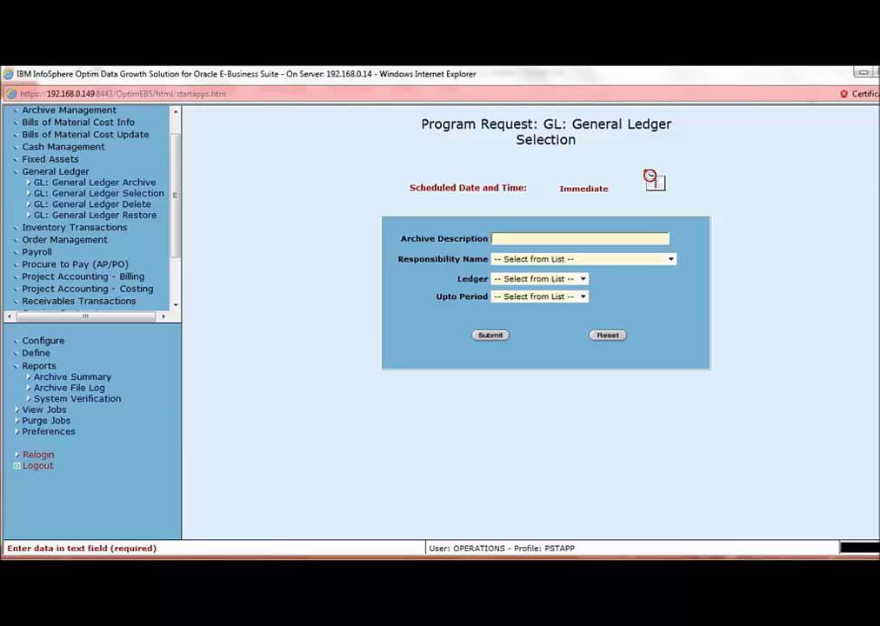
pyautogui.write('gl selection')
pyautogui.press('Tab')
pyautogui.hotkey('alt', 'Down')
pyautogui.press('Down')
pyautogui.press('Down')
pyautogui.press('Return')
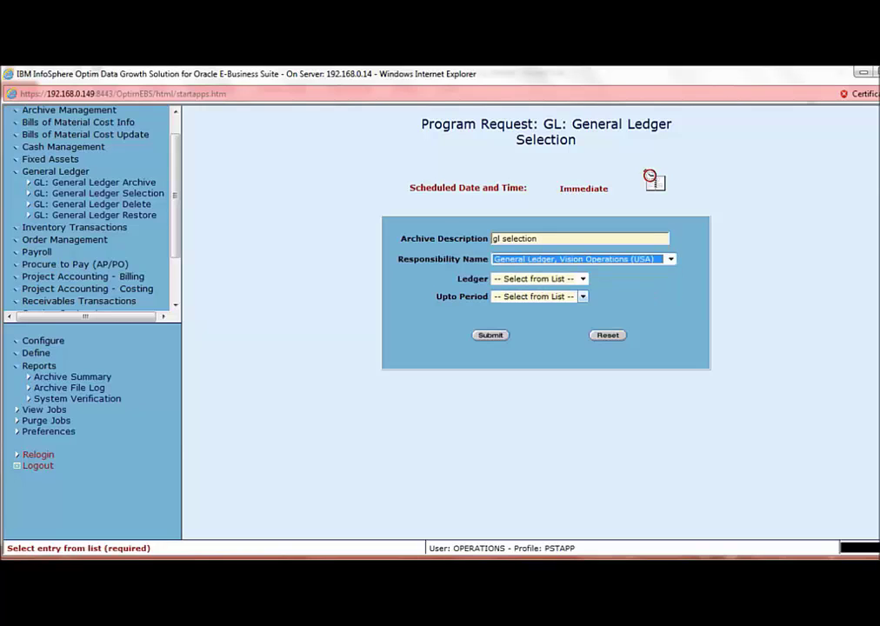
# - Choose ledger Vision Operations (USA) and upto period Jan-07 (P), then submit the request
pyautogui.press('Tab')
pyautogui.hotkey('alt', 'Down')
pyautogui.press('Down')
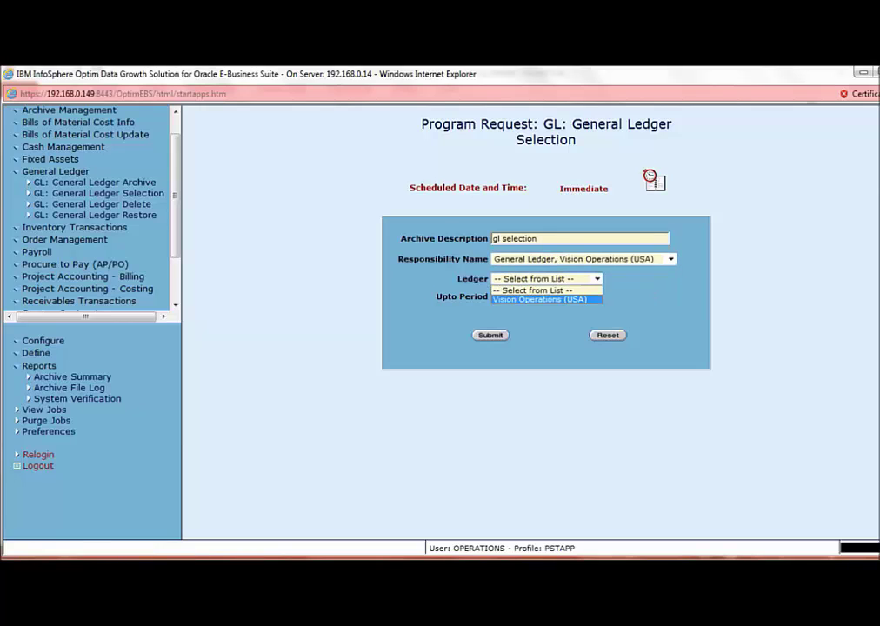
pyautogui.press('Return')
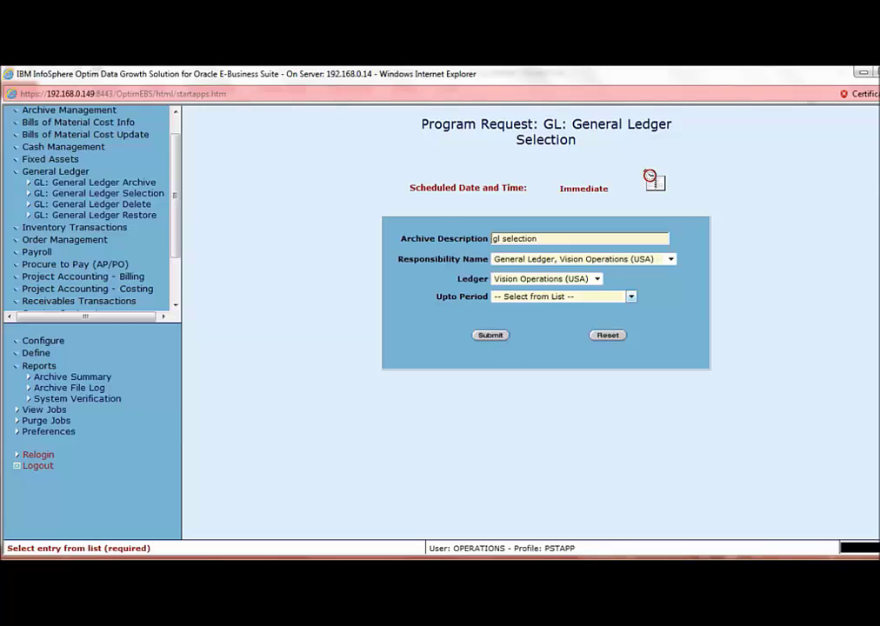
pyautogui.hotkey('alt', 'Down')
pyautogui.press('Down')
pyautogui.press('Return')
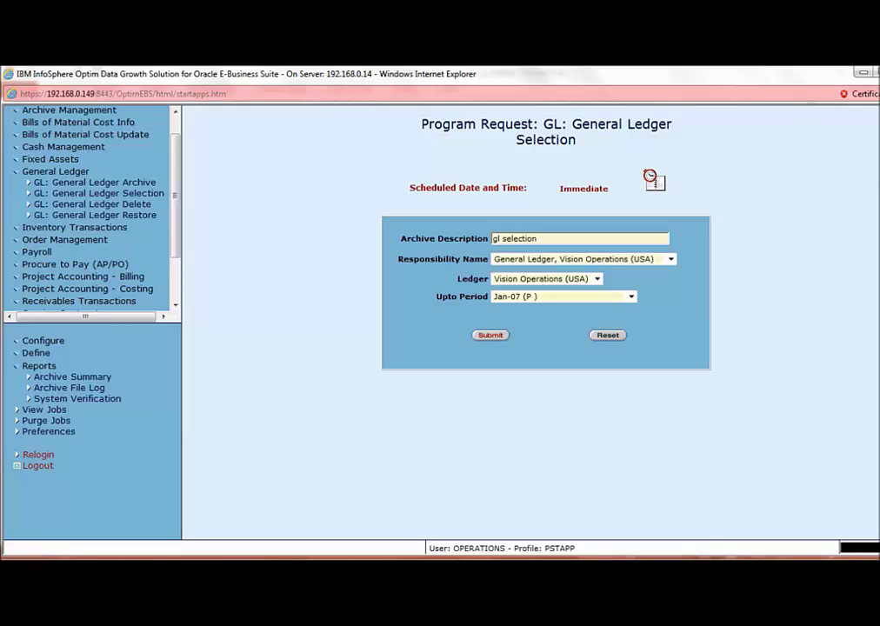
pyautogui.click(491, 335)
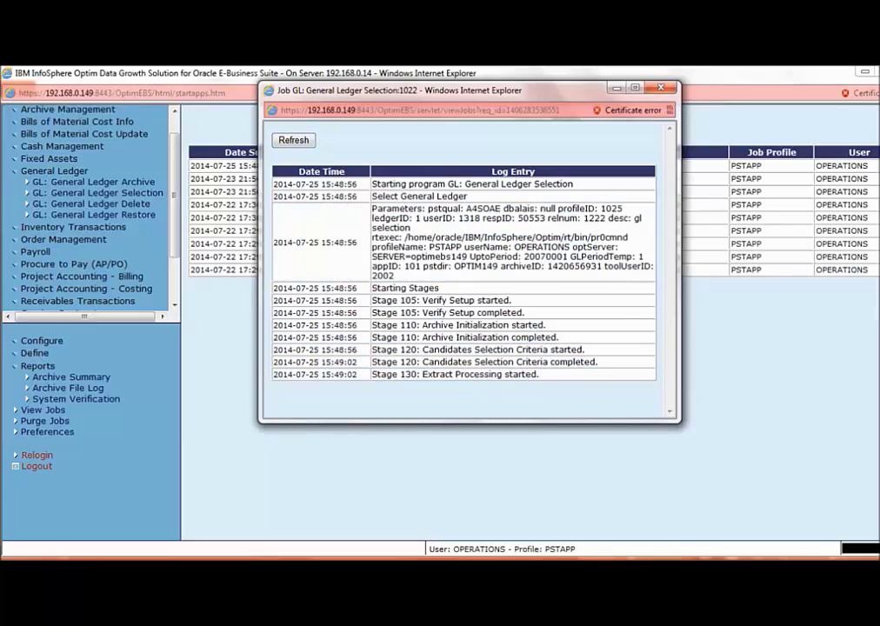
# - Close the job log and switch to the Oracle E-Business Suite sign-in window
pyautogui.hotkey('alt', 'F4')
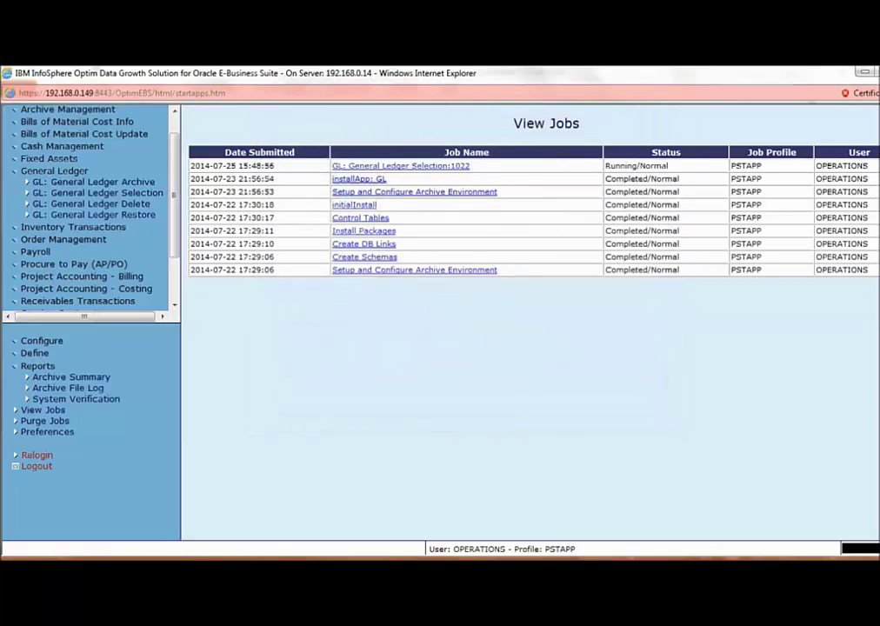
pyautogui.hotkey('alt', 'Tab')
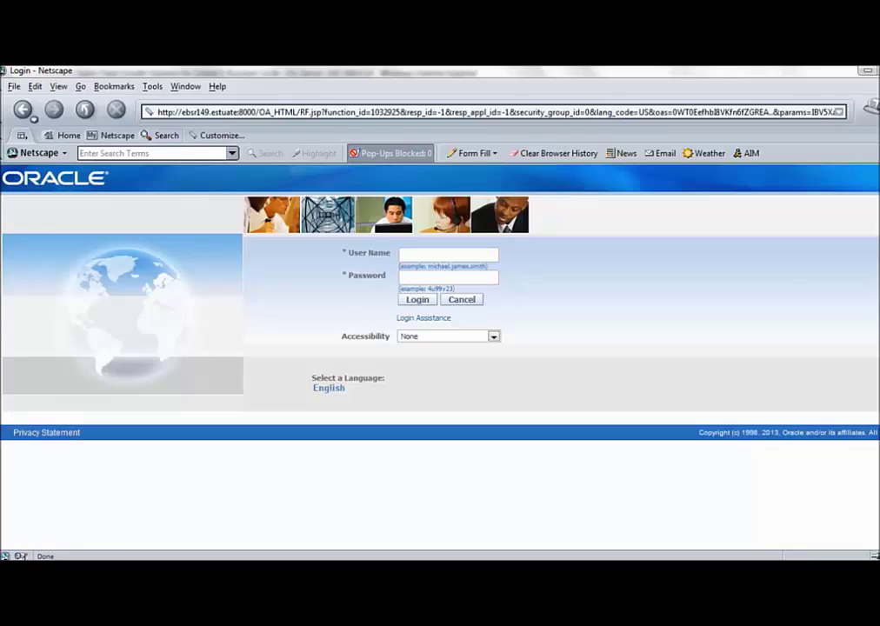
# - Sign in to Oracle E-Business Suite with the demo user name and password
pyautogui.hotkey('ctrl', 'l')
pyautogui.click(446, 256)
pyautogui.write('operations')
pyautogui.press('Tab')
pyautogui.write('welcome')
pyautogui.press('Return')
# - Open the General Ledger, Vision Operations (USA) responsibility's Journals > Enter function
pyautogui.scroll(-12, 113, 400)
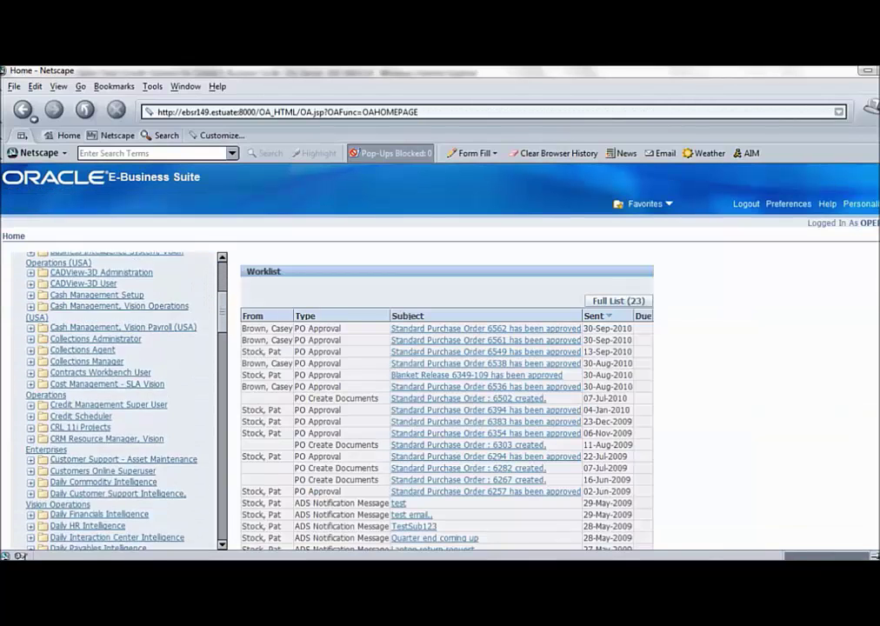
pyautogui.scroll(-3, 113, 400)
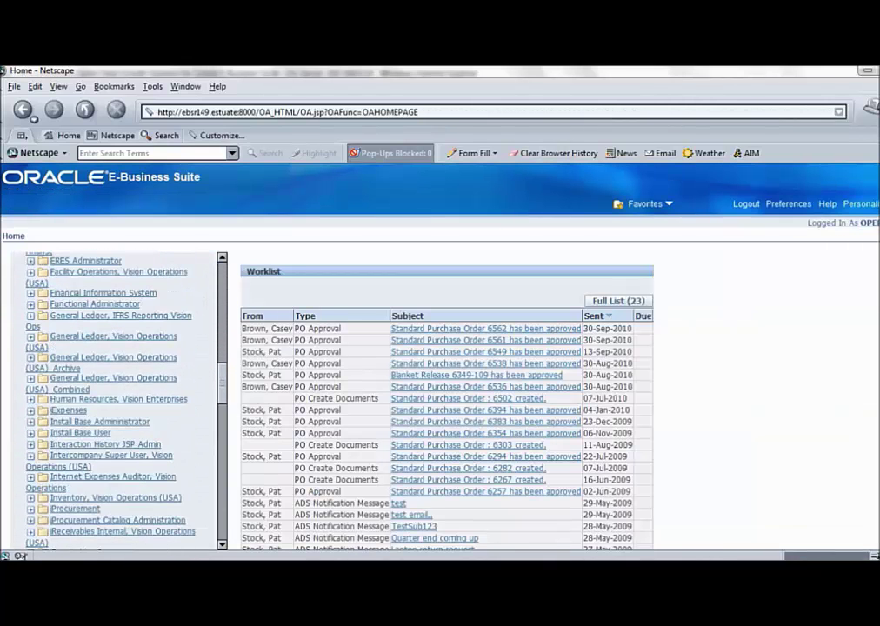
pyautogui.click(113, 476)
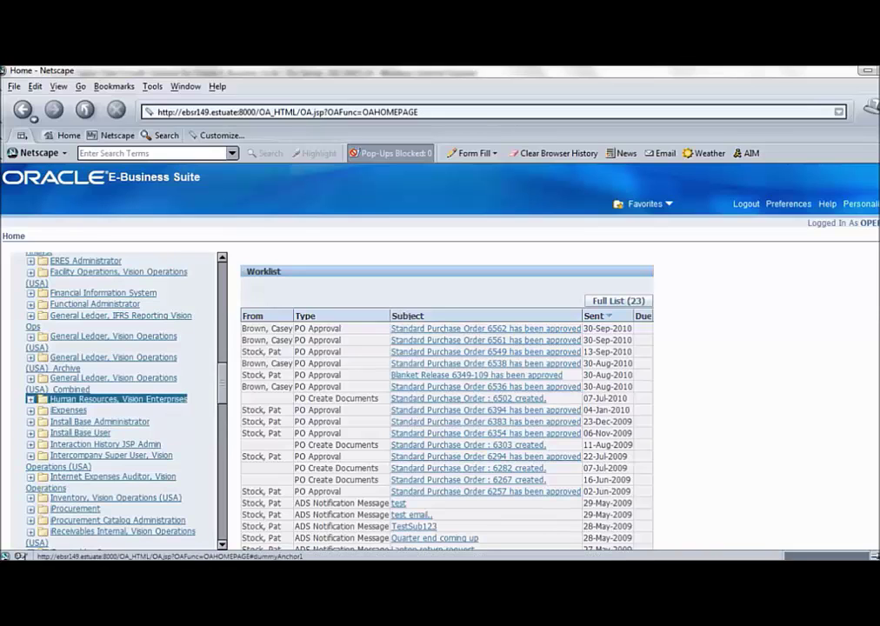
pyautogui.click(113, 337)
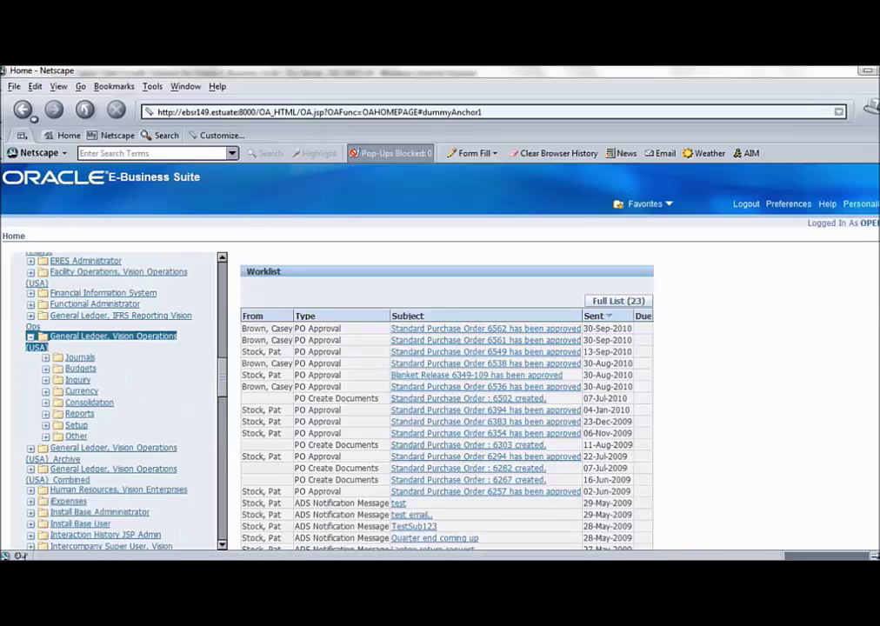
pyautogui.click(79, 356)
pyautogui.click(76, 366)
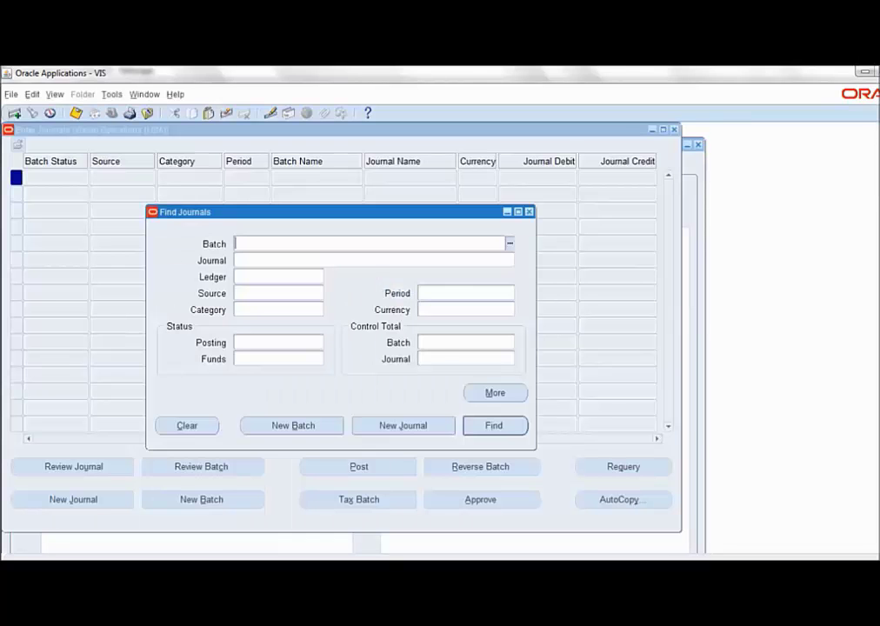
# - Find the journals for period Jan-07
pyautogui.click(461, 293)
pyautogui.write('jan-07')
pyautogui.press('Return')
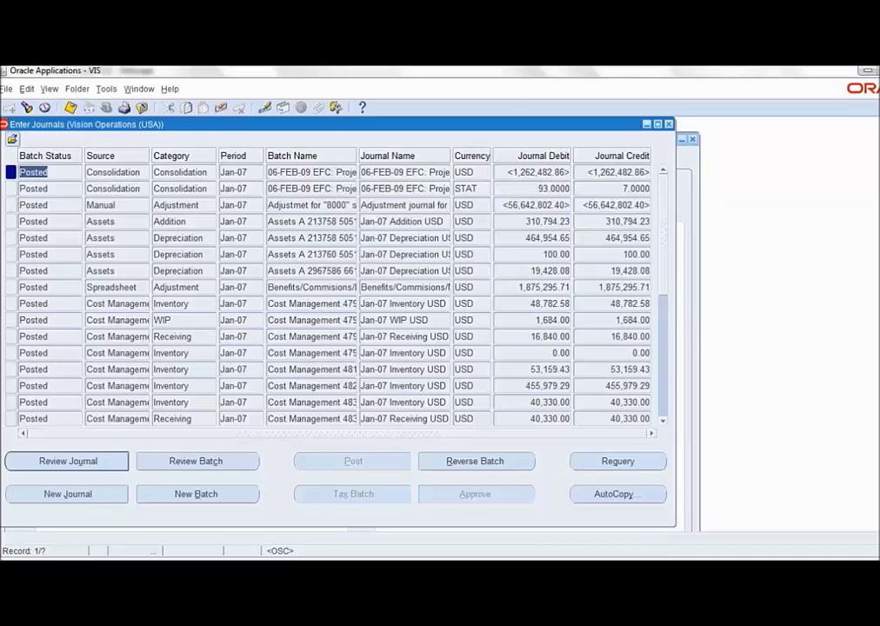
pyautogui.click(233, 173)
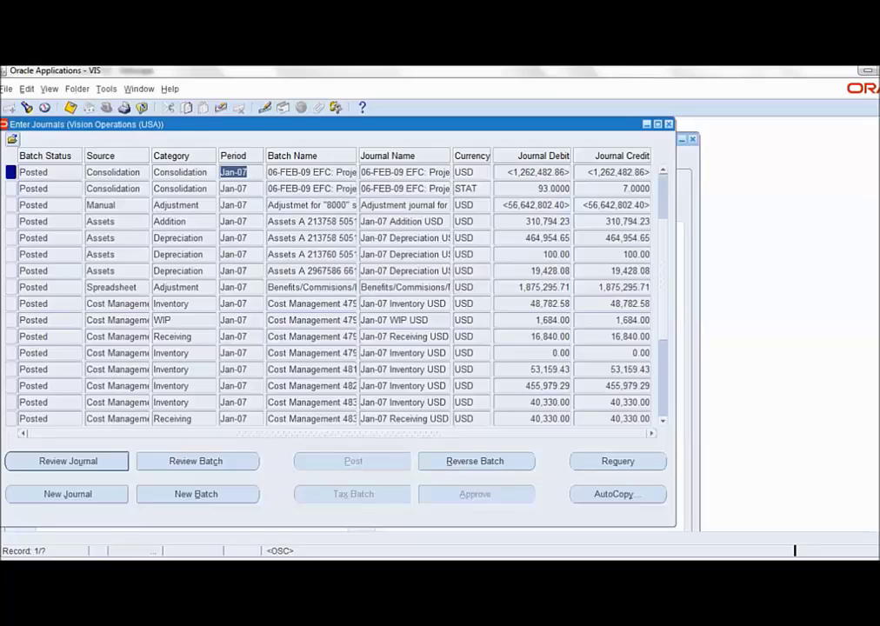
# - Jump to the last journal record, retrieving all 133 records
pyautogui.scroll(-2, 524, 265)
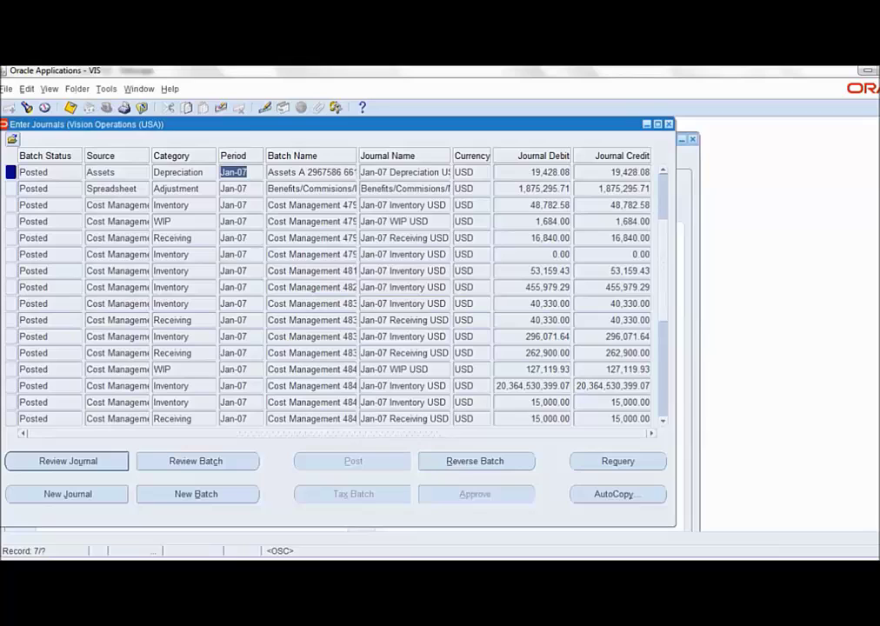
pyautogui.scroll(-2, 524, 265)
pyautogui.hotkey('alt', 'v')
pyautogui.press('Down')
pyautogui.press('Down')
pyautogui.press('Down')
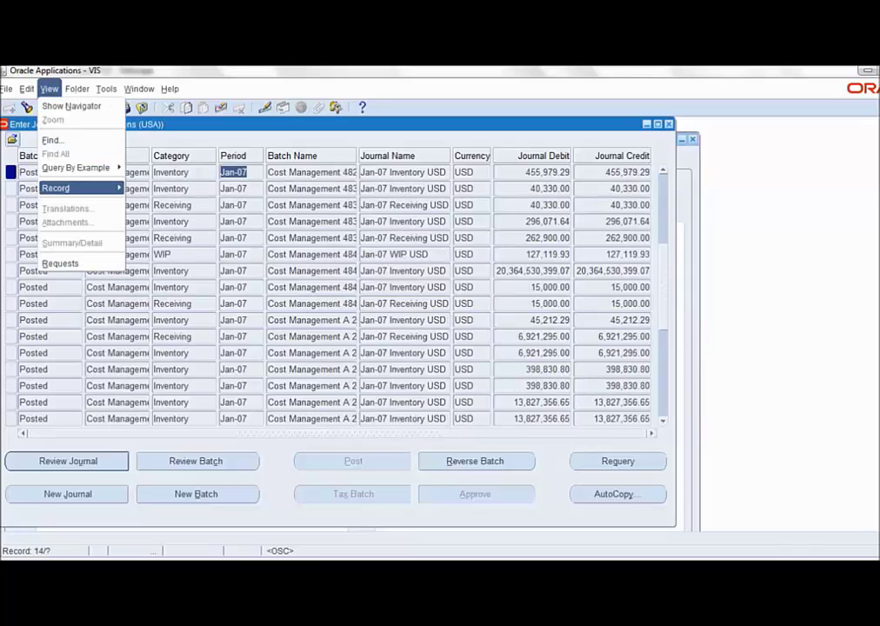
pyautogui.press('Right')
pyautogui.press('Down')
pyautogui.press('Return')
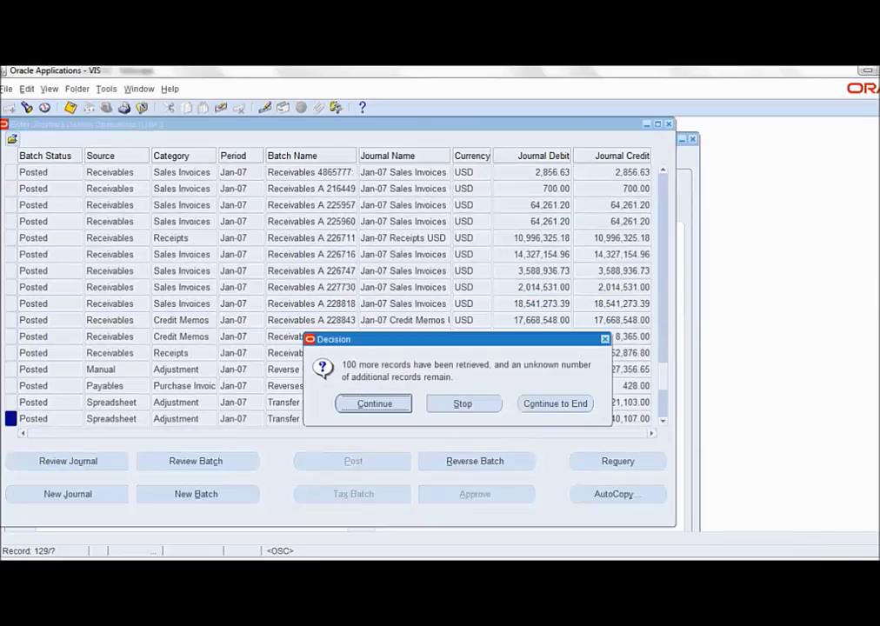
pyautogui.press('Tab')
pyautogui.press('Tab')
pyautogui.press('Return')
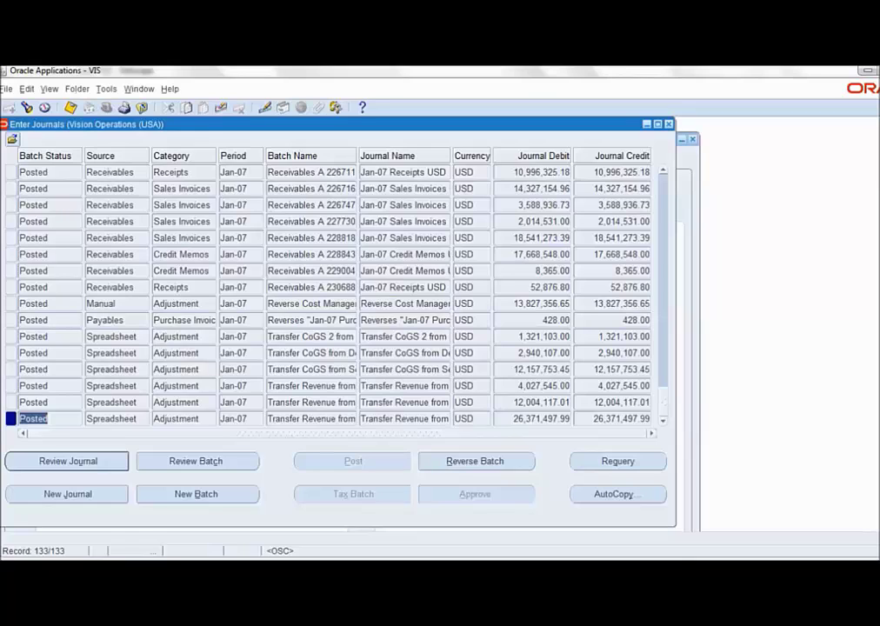
# - Switch to the General Ledger, Vision Operations (USA)_Archive responsibility
pyautogui.press('F4')
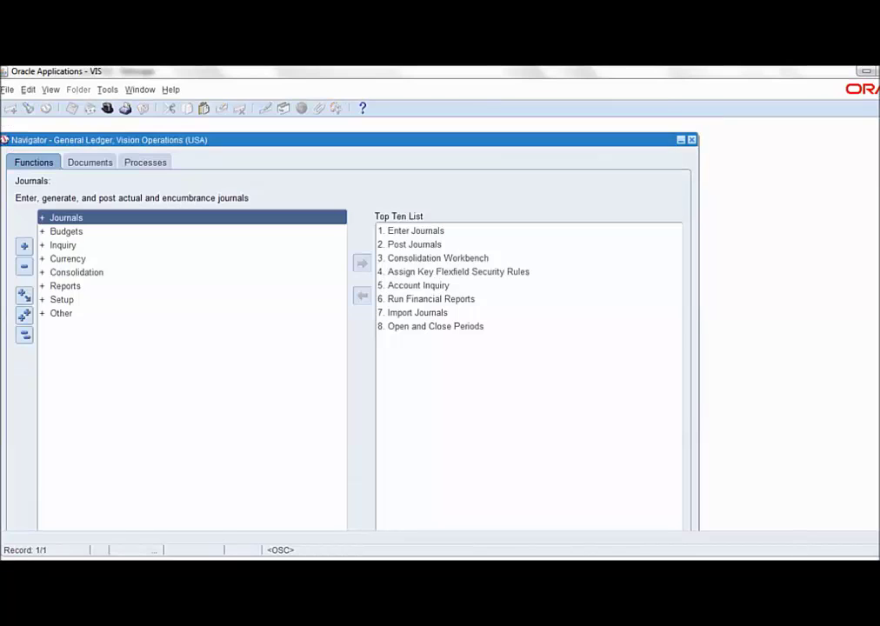
pyautogui.hotkey('ctrl', 'l')
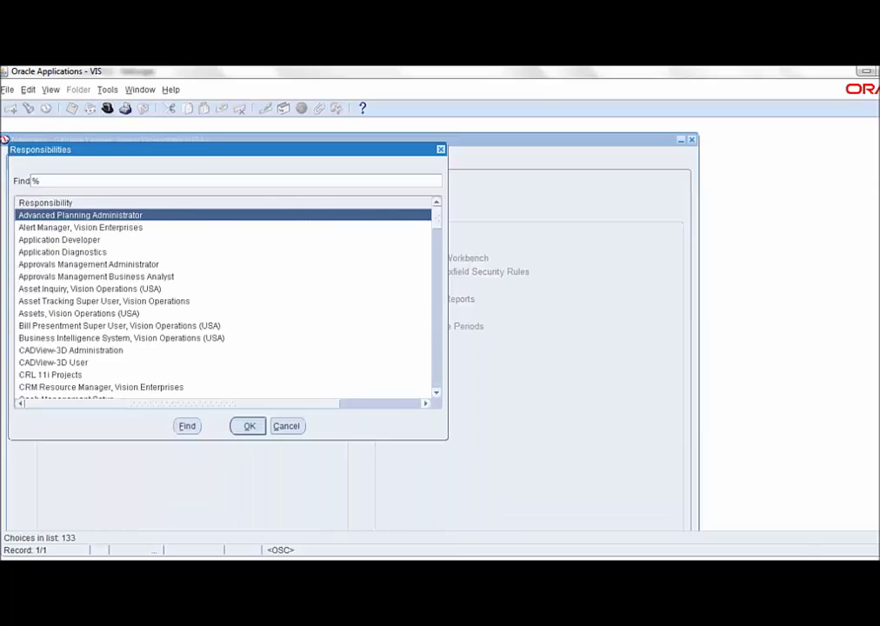
pyautogui.write('general Ledger,')
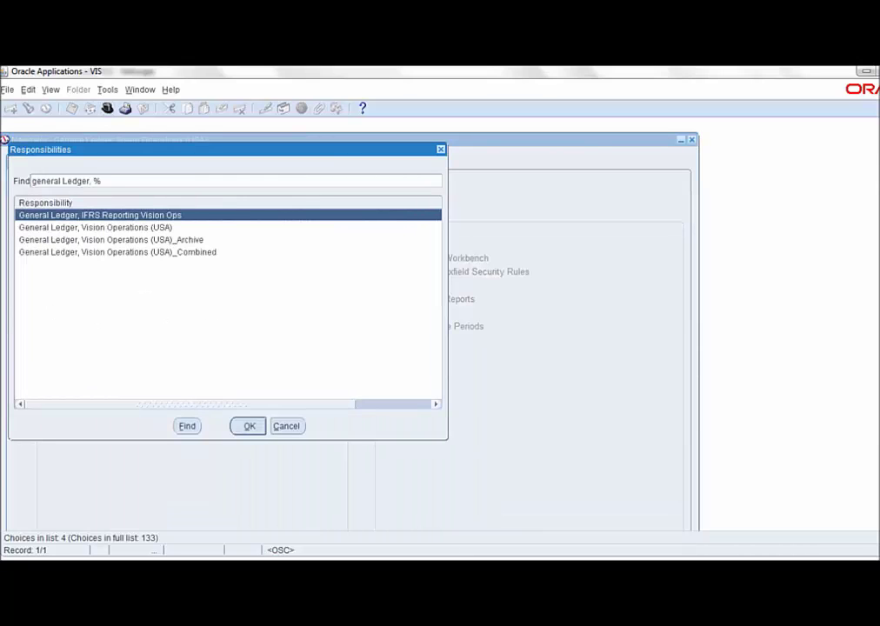
pyautogui.click(112, 239)
pyautogui.press('Return')
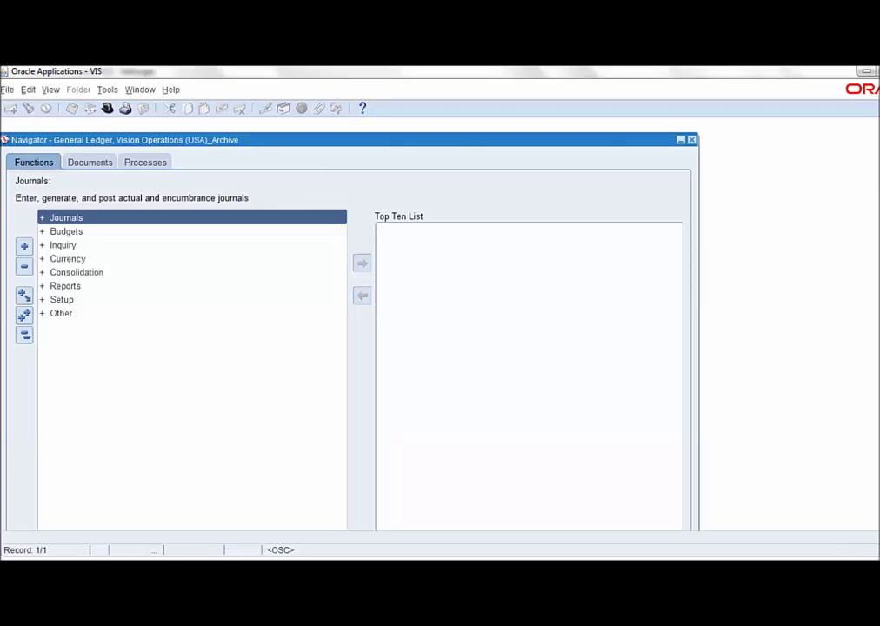
# - Search for Jan-07 journals under the _Archive responsibility, find none, and close the search
pyautogui.press('Return')
pyautogui.press('Down')
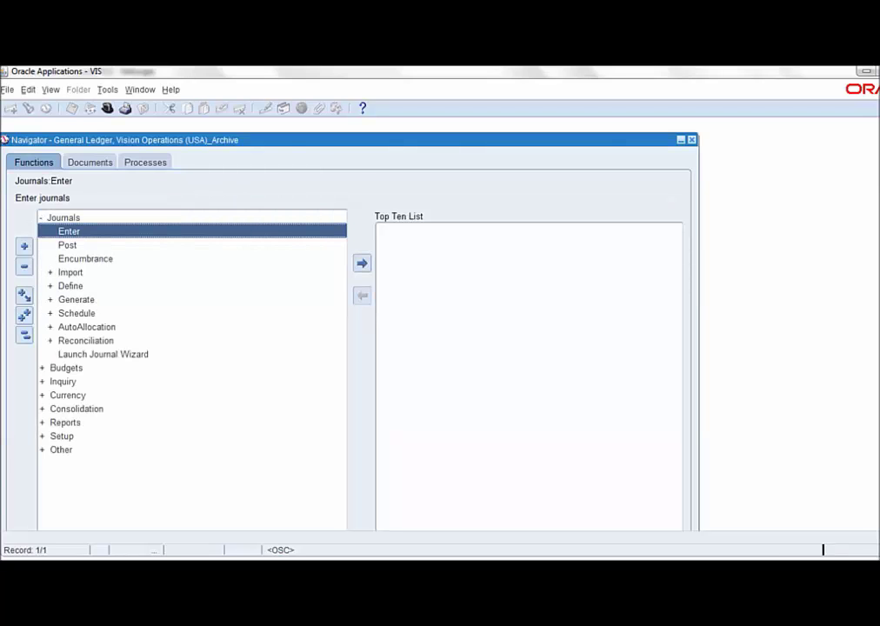
pyautogui.press('Return')
pyautogui.click(453, 287)
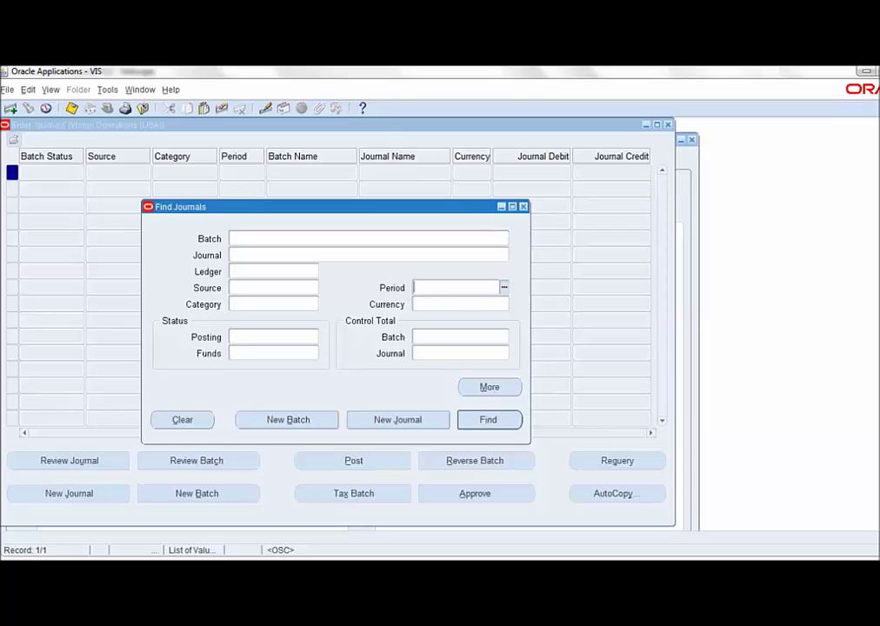
pyautogui.write('jan-07')
pyautogui.click(233, 238)
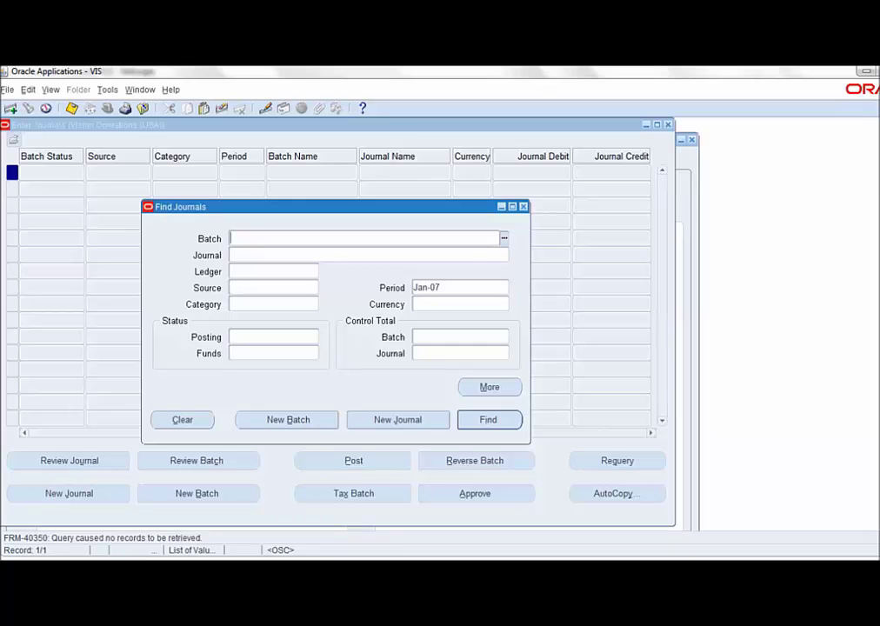
pyautogui.press('Return')
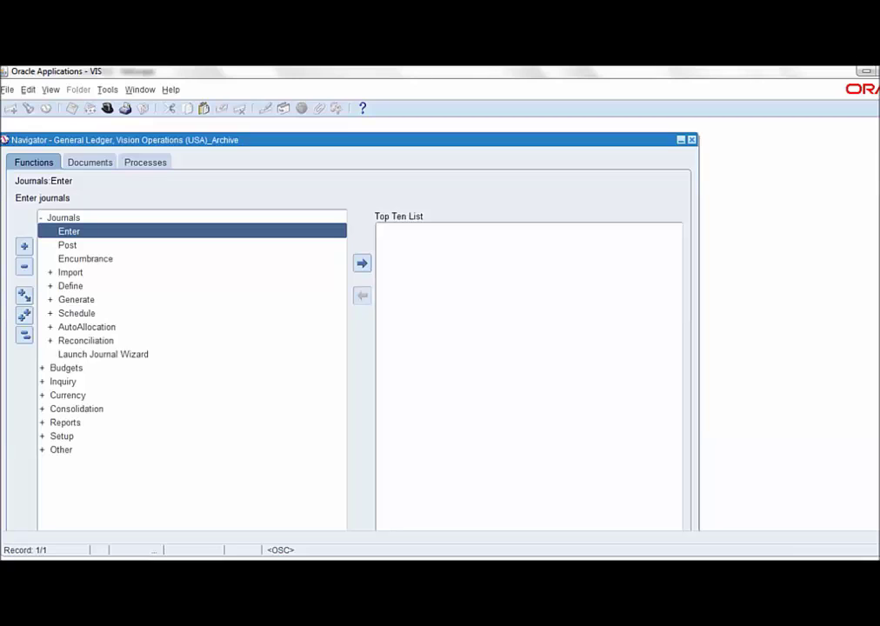
# - Switch to the General Ledger _Combined responsibility
pyautogui.click(107, 108)
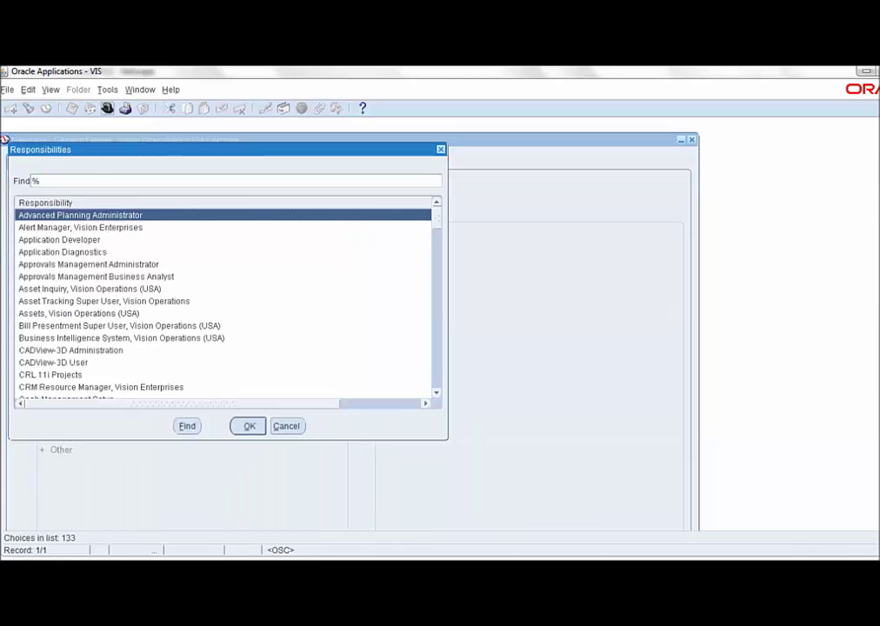
pyautogui.write('general Ledger,')
pyautogui.press('Down')
pyautogui.press('Down')
pyautogui.press('Down')
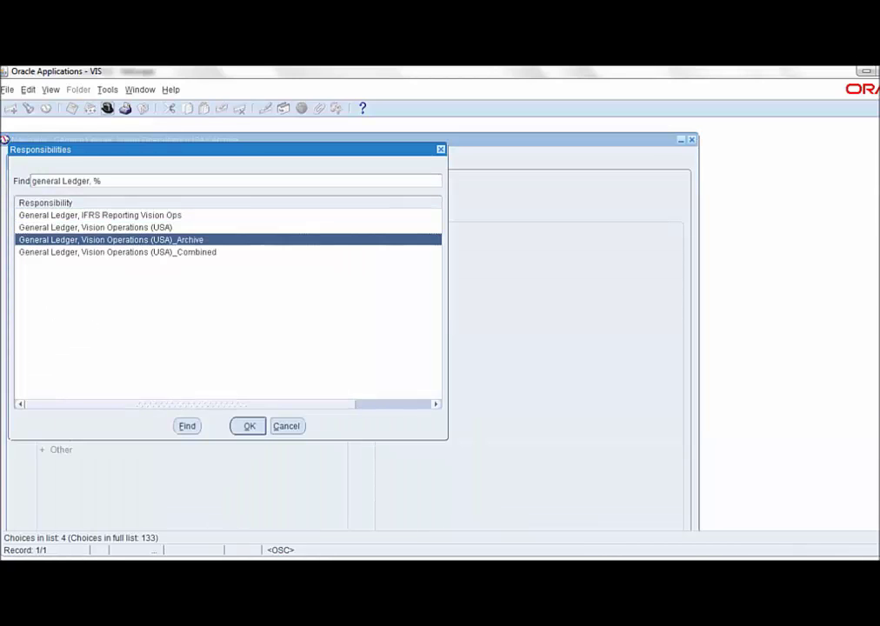
pyautogui.press('Return')
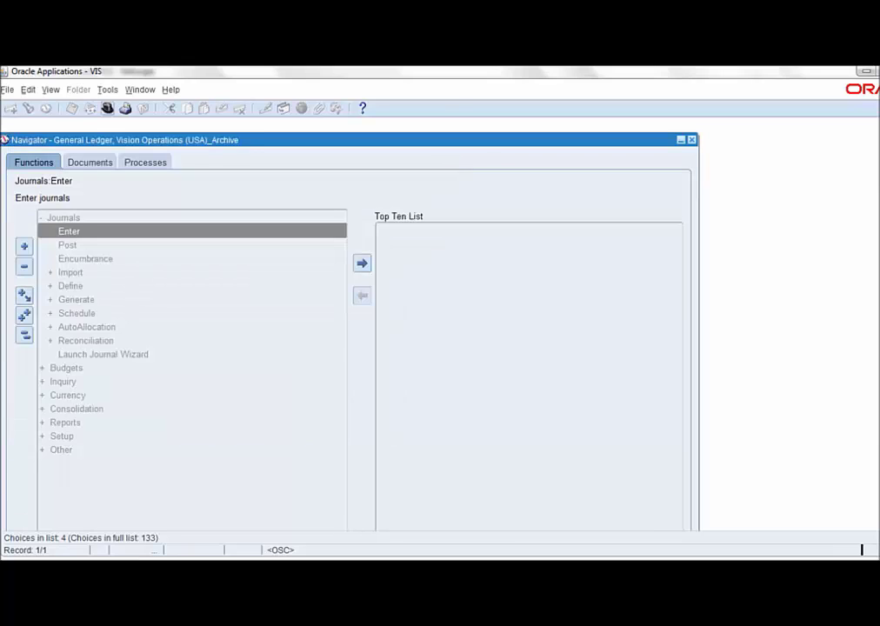
# - Open Journals > Enter and find the journals for period Jan-07
pyautogui.press('Return')
pyautogui.press('Down')
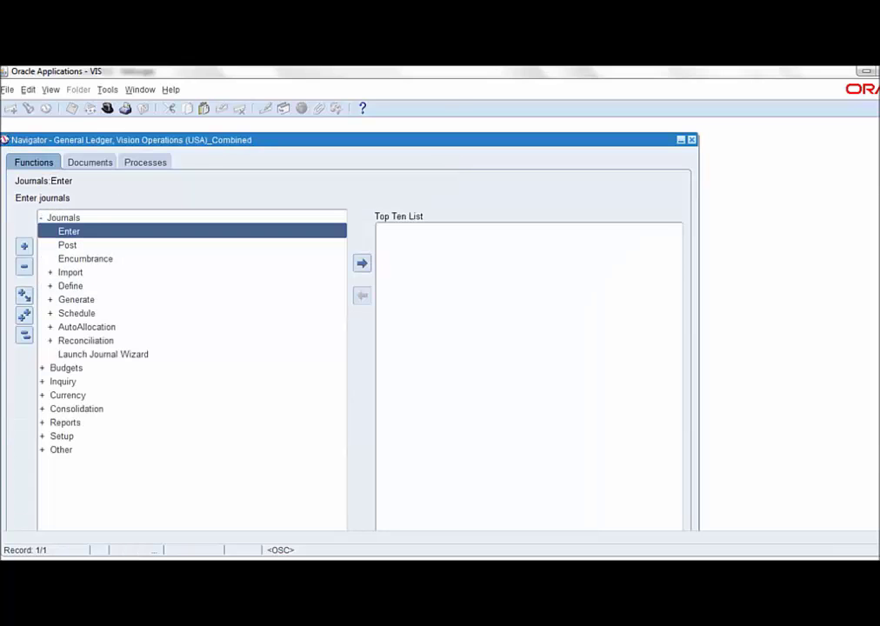
pyautogui.press('Return')
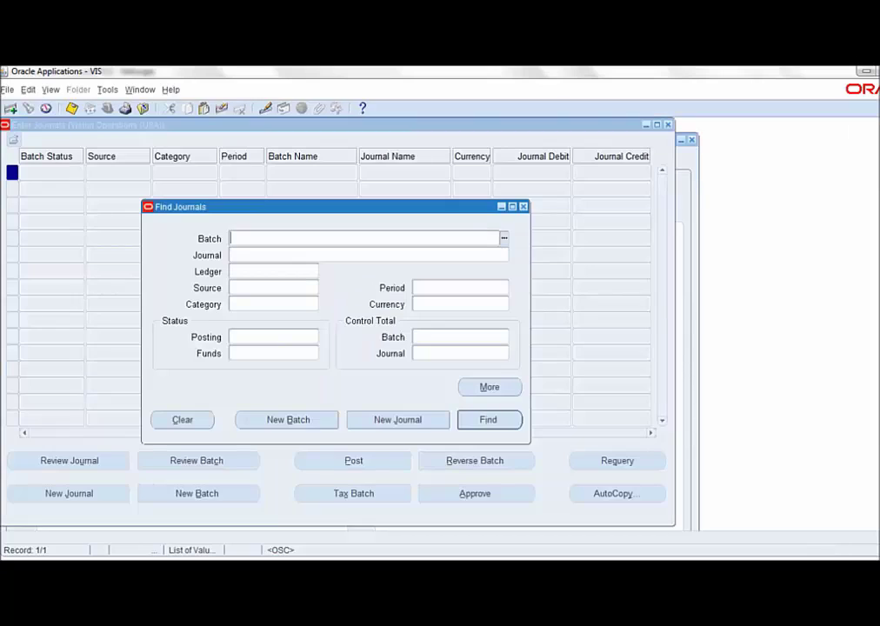
pyautogui.write('jan-07')
pyautogui.press('Return')
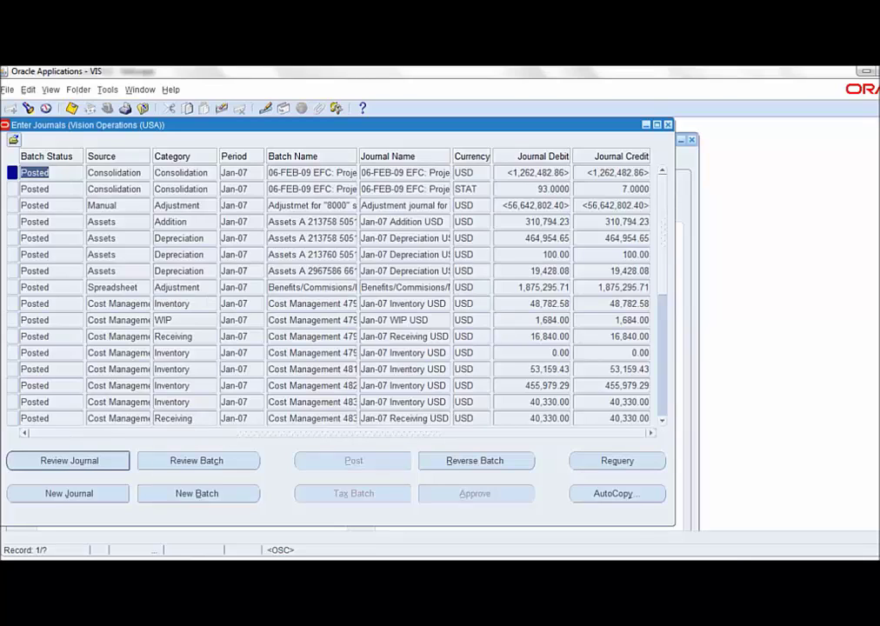
# - Jump to the last journal record, fetching all 133 posted Jan-07 journals
pyautogui.click(234, 222)
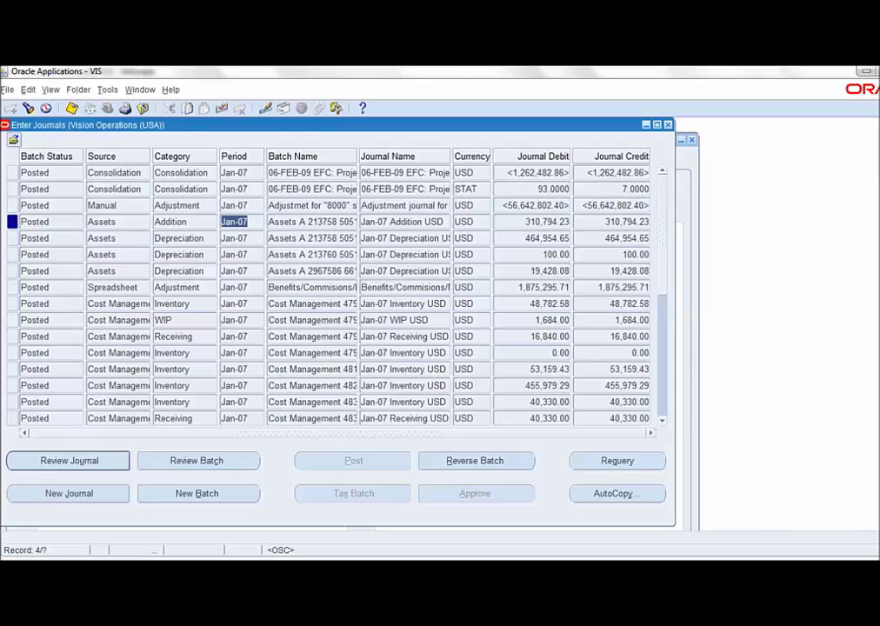
pyautogui.press('Down')
pyautogui.hotkey('alt', 'v')
pyautogui.press('Down')
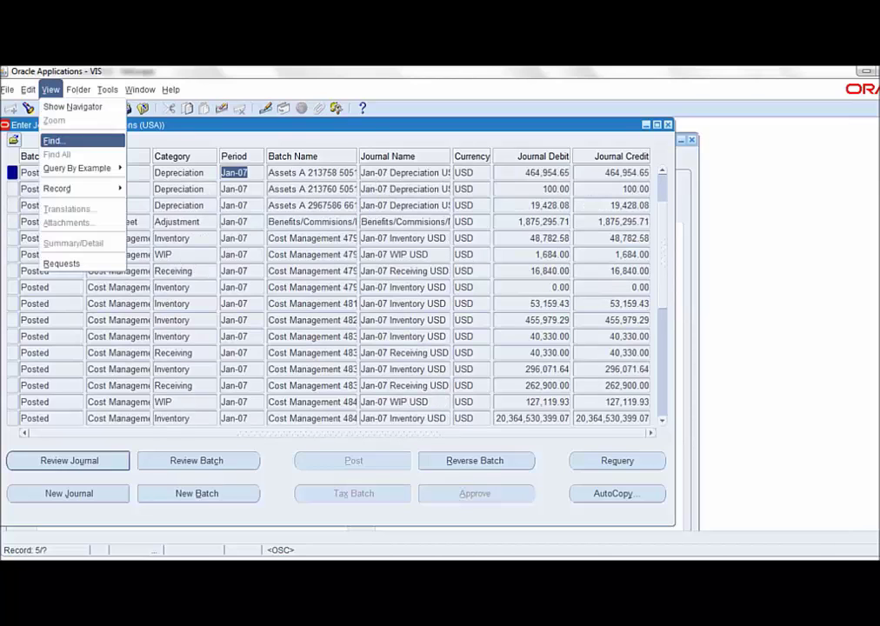
pyautogui.press('Down')
pyautogui.press('Down')
pyautogui.press('Right')
pyautogui.press('Down')
pyautogui.press('Return')
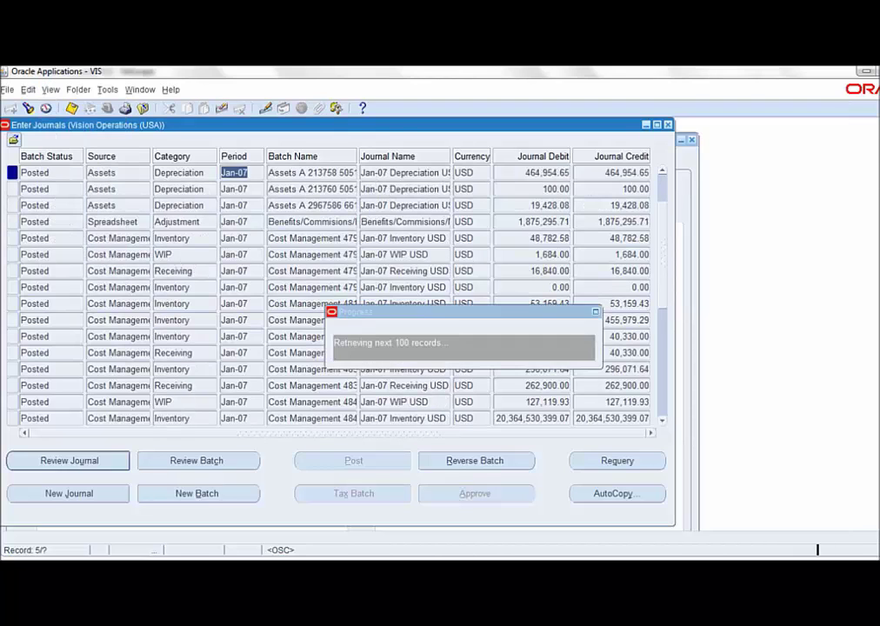
pyautogui.press('Return')
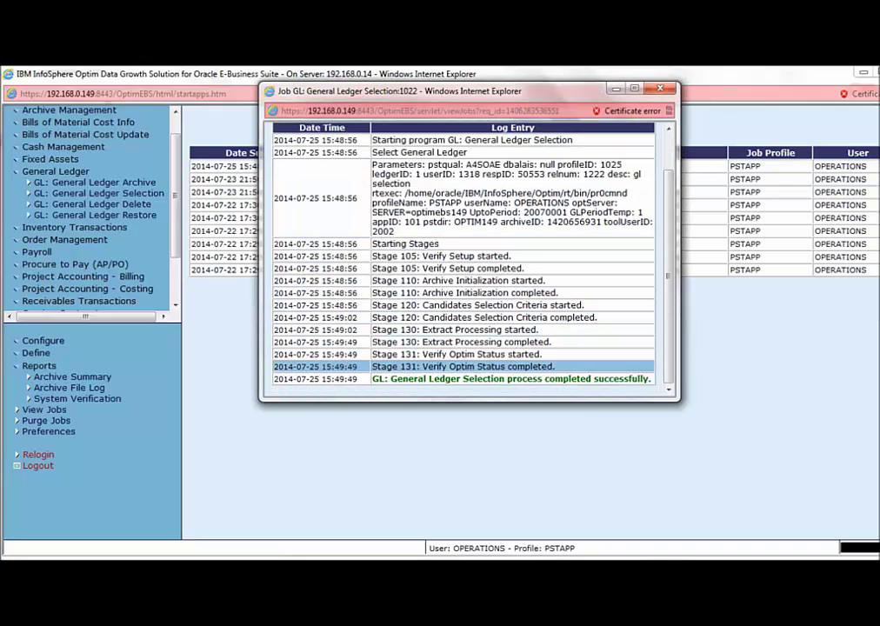
# - Highlight the successful-completion message in job 1022's log, then close the log
pyautogui.moveTo(372, 379); pyautogui.dragTo(641, 376)
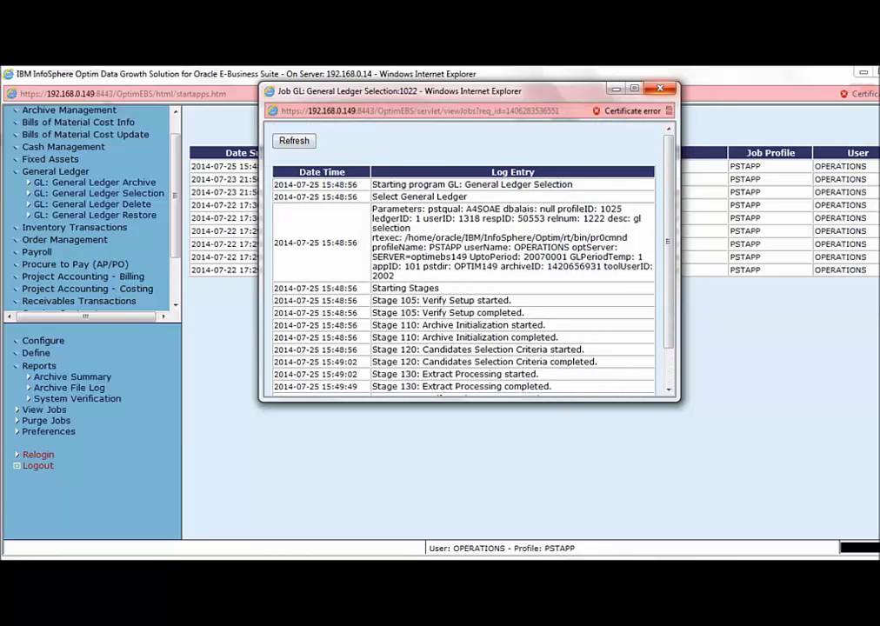
pyautogui.hotkey('alt', 'F4')
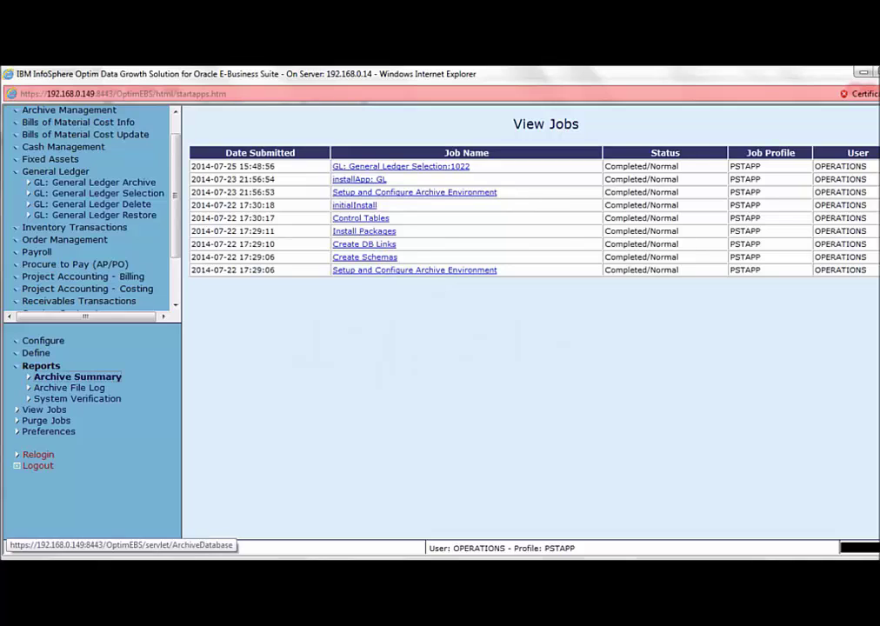
pyautogui.click(77, 376)
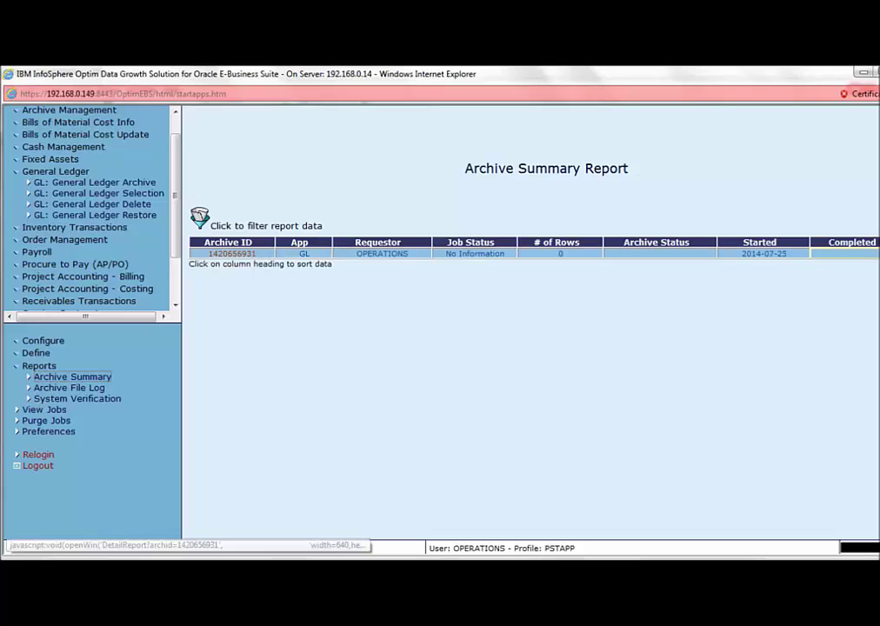
pyautogui.click(231, 253)
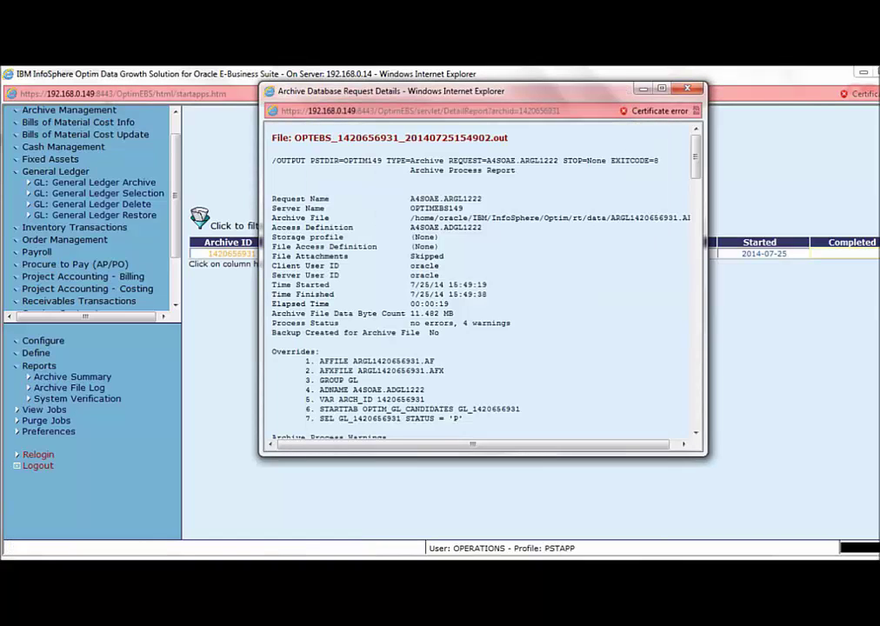
pyautogui.moveTo(408, 170); pyautogui.dragTo(516, 170)
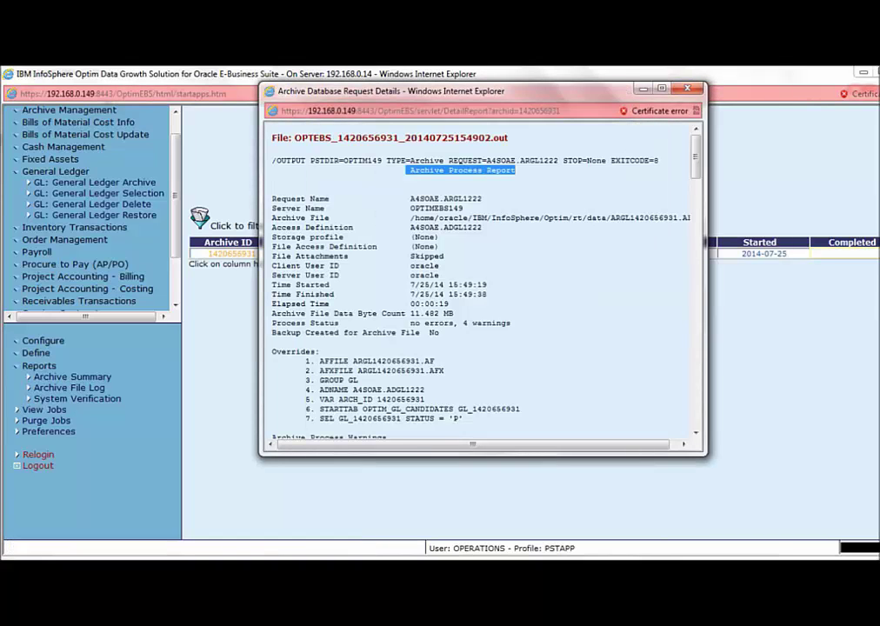
pyautogui.scroll(-15, 695, 209)
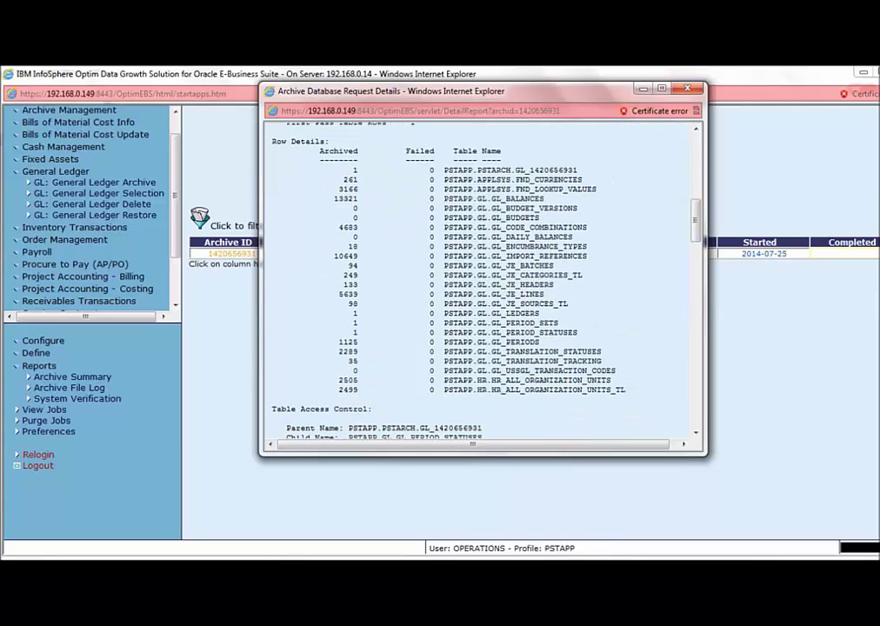
pyautogui.moveTo(347, 169); pyautogui.dragTo(278, 404)
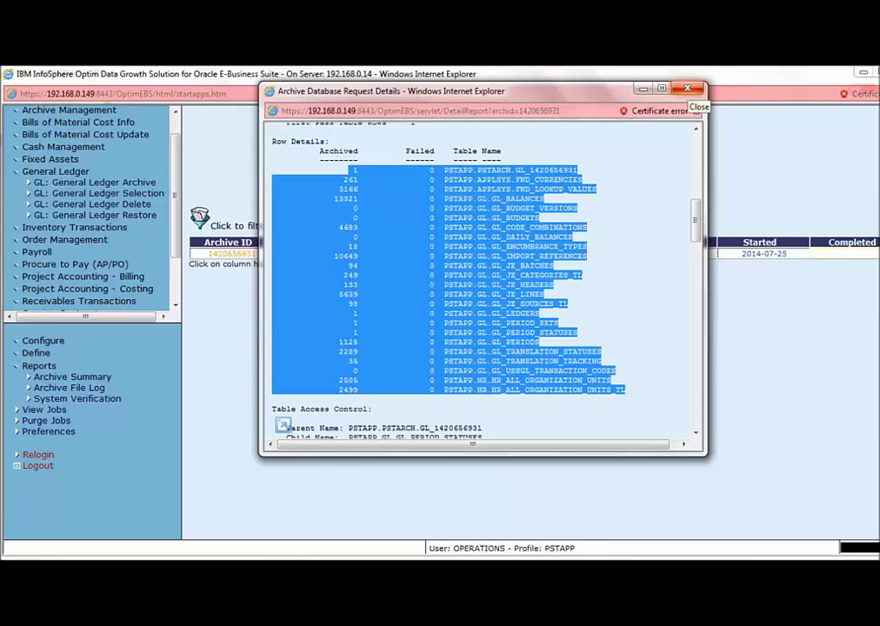
pyautogui.hotkey('alt', 'F4')
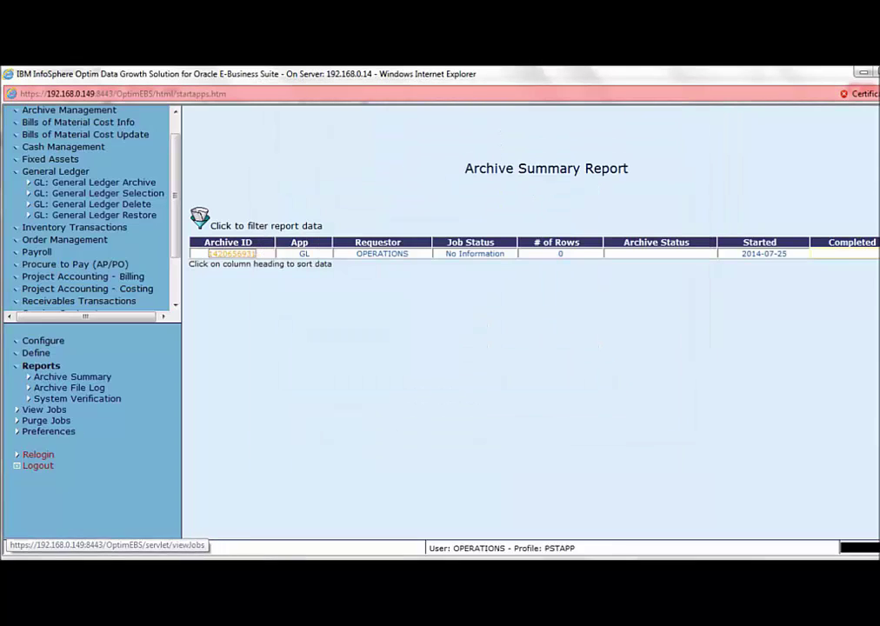
pyautogui.click(43, 410)
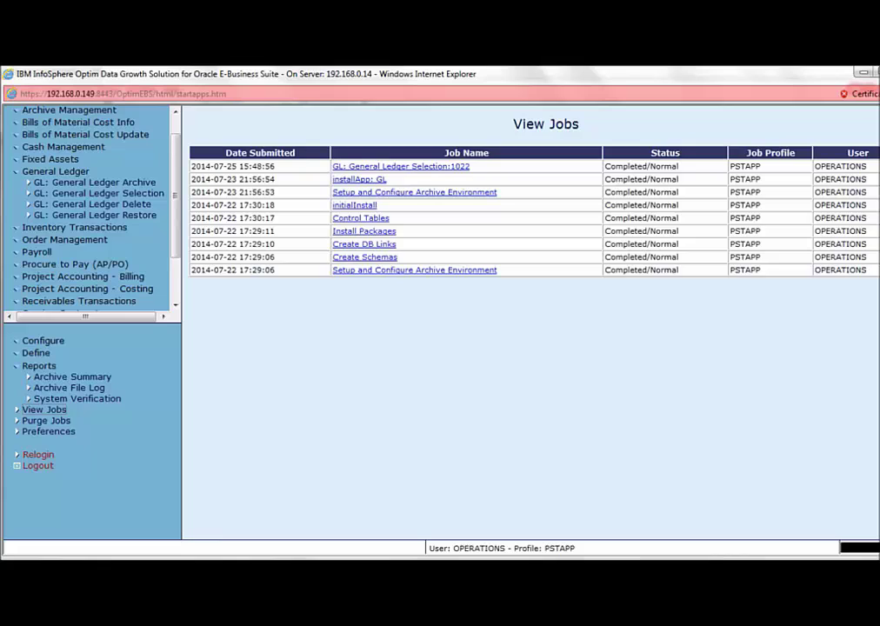
pyautogui.click(97, 203)
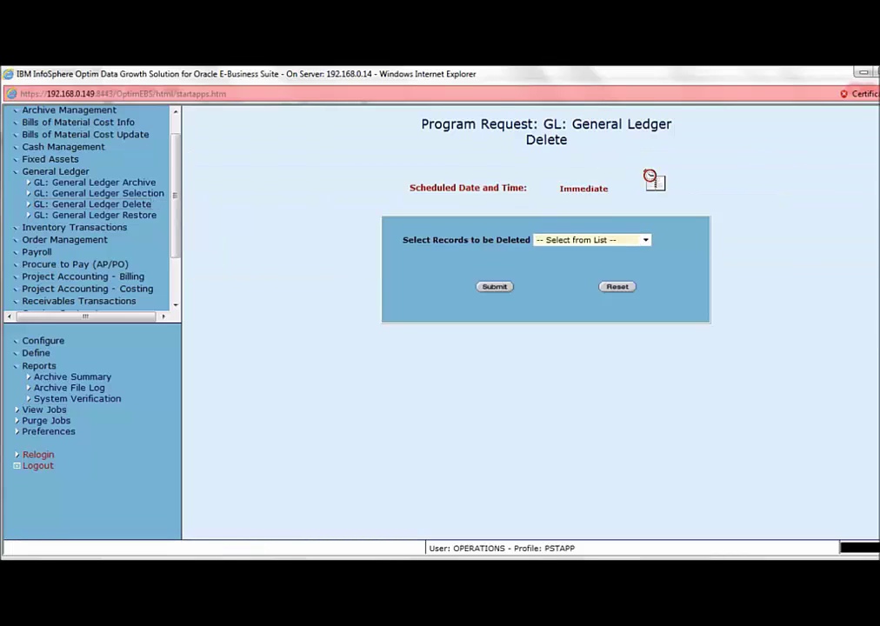
pyautogui.doubleClick(546, 139)
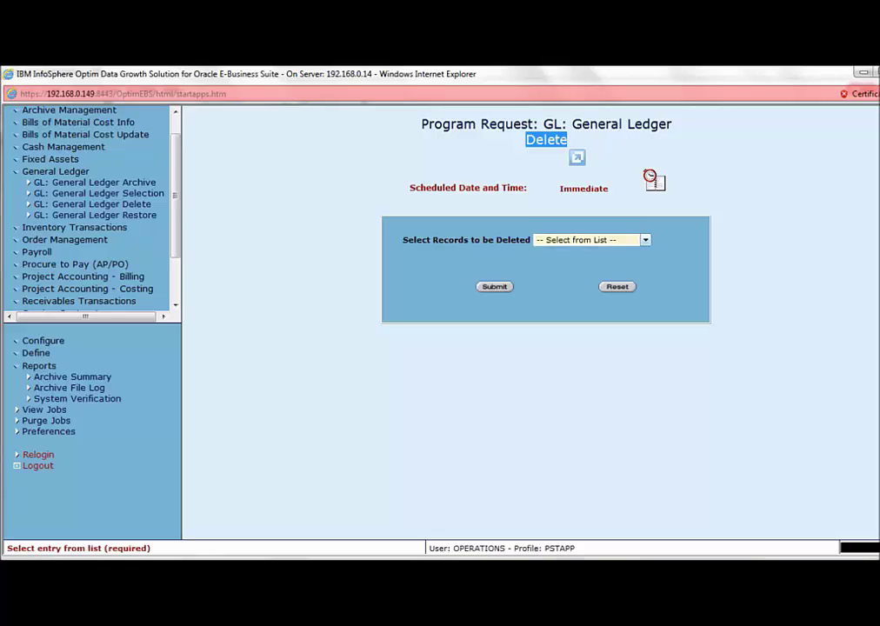
pyautogui.click(592, 239)
pyautogui.click(591, 260)
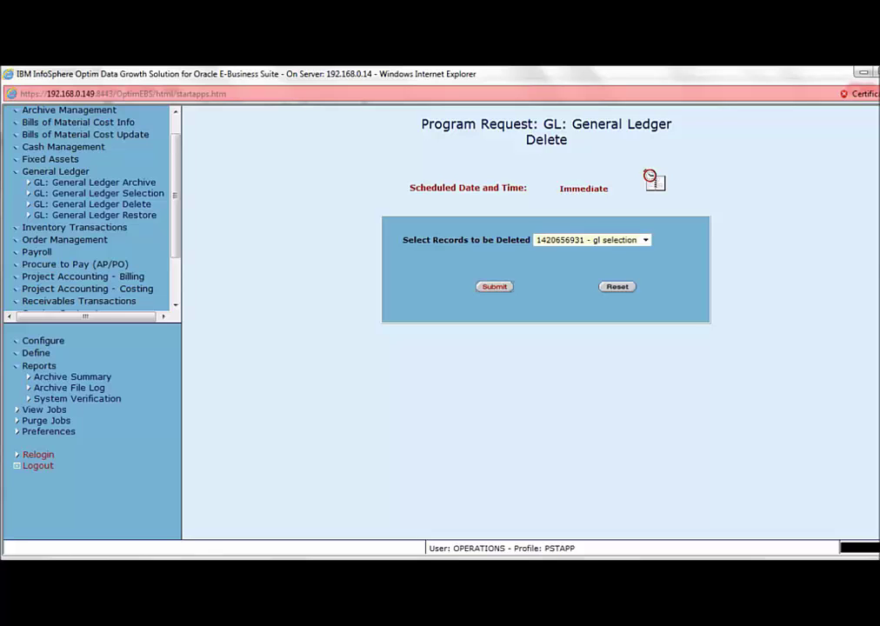
pyautogui.click(493, 286)
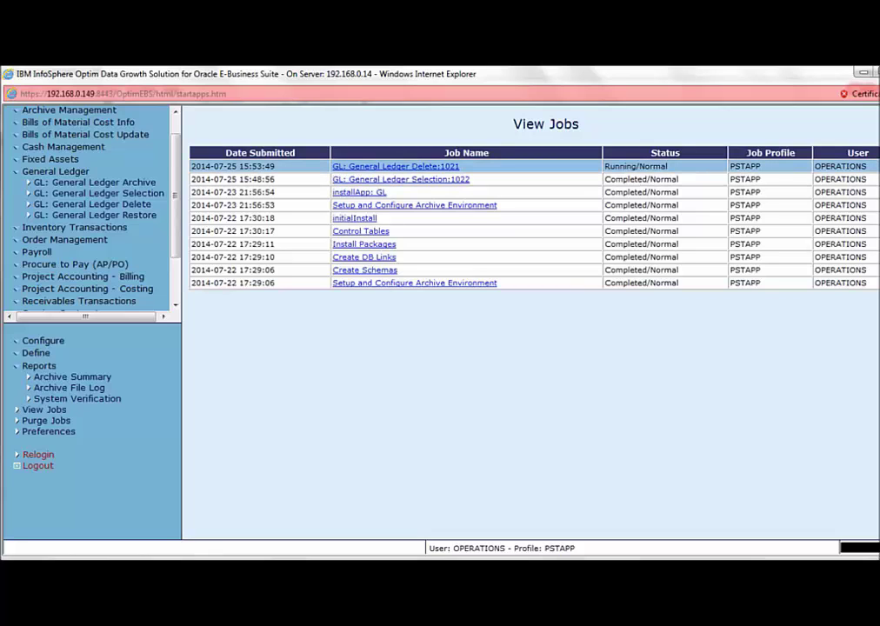
# - Confirm the GL: General Ledger Delete:1021 job completed successfully and bring up the Archive Summary Report
pyautogui.click(396, 166)
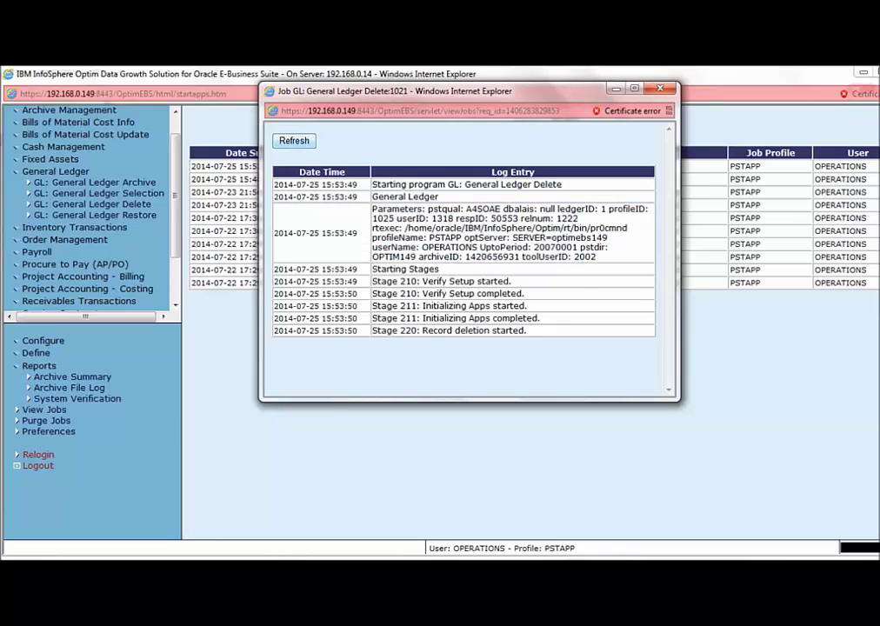
pyautogui.moveTo(391, 90); pyautogui.dragTo(431, 139)
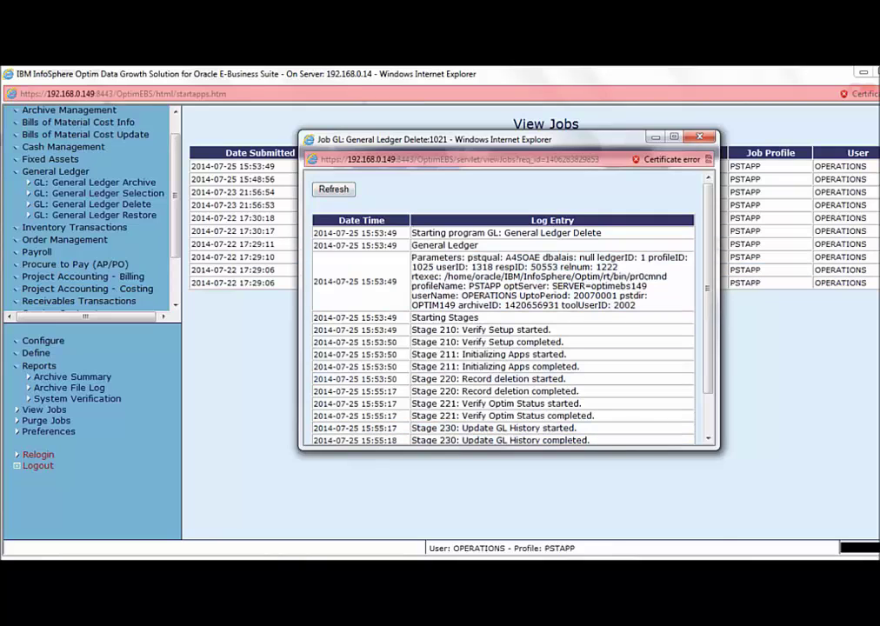
pyautogui.moveTo(412, 477); pyautogui.dragTo(688, 478)
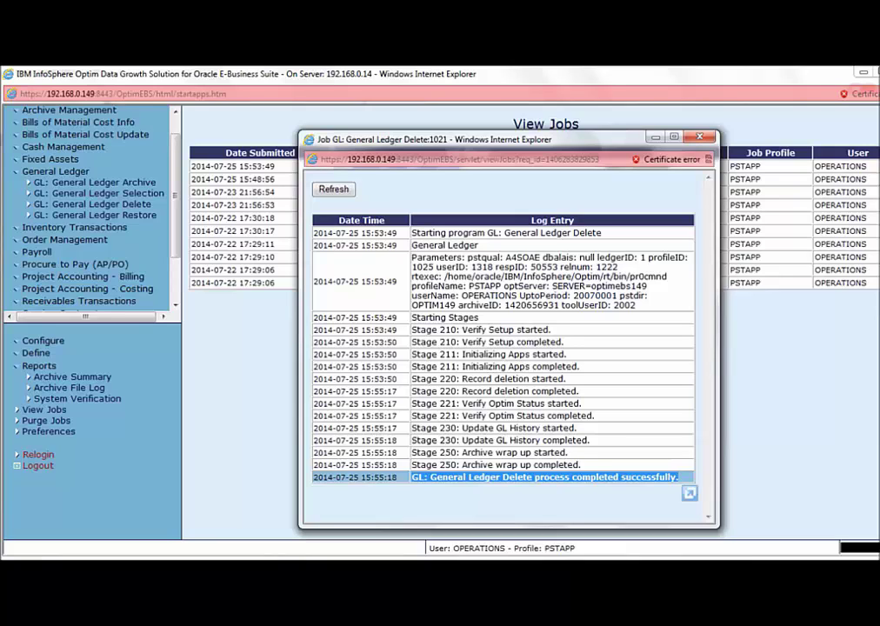
pyautogui.click(77, 377)
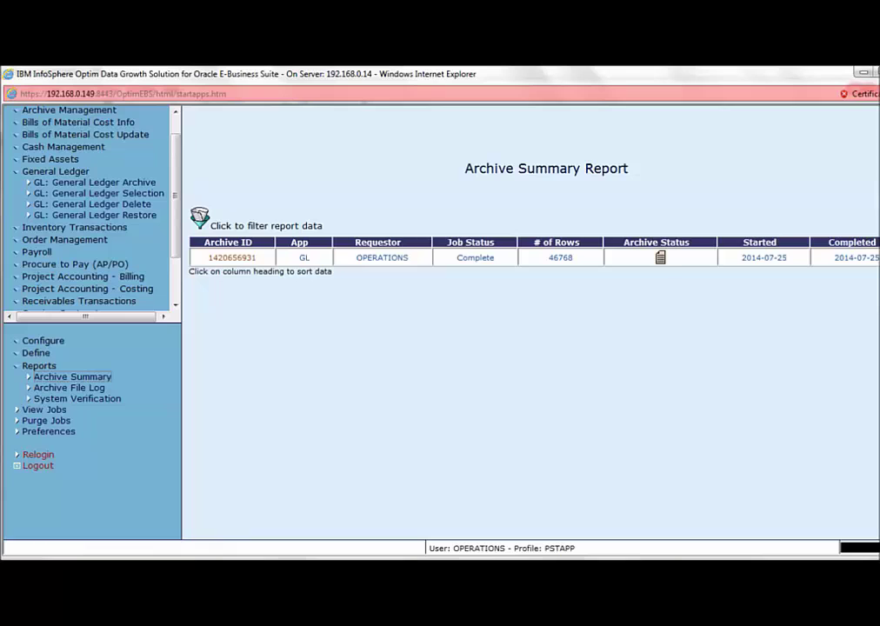
pyautogui.click(231, 258)
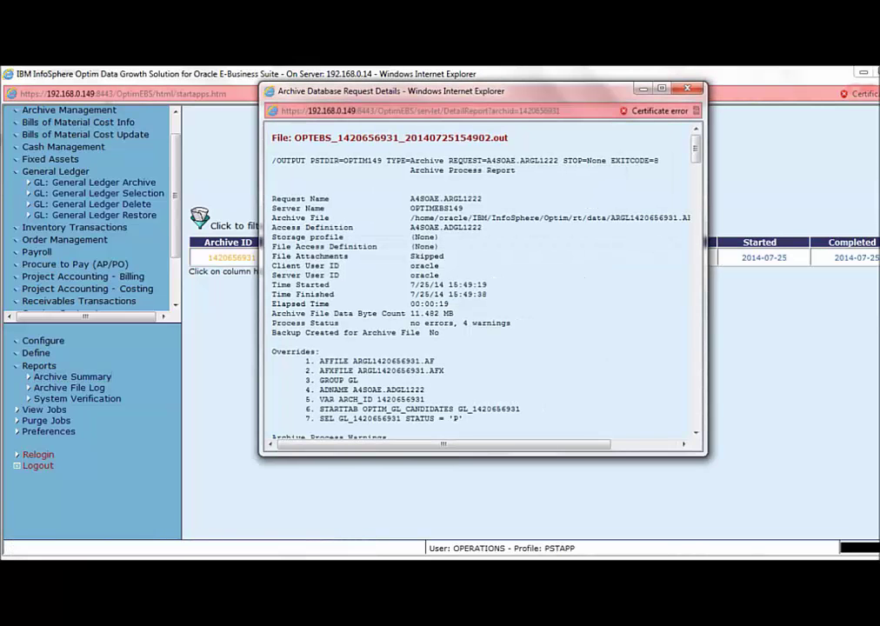
pyautogui.doubleClick(522, 90)
pyautogui.scroll(-4, 440, 330)
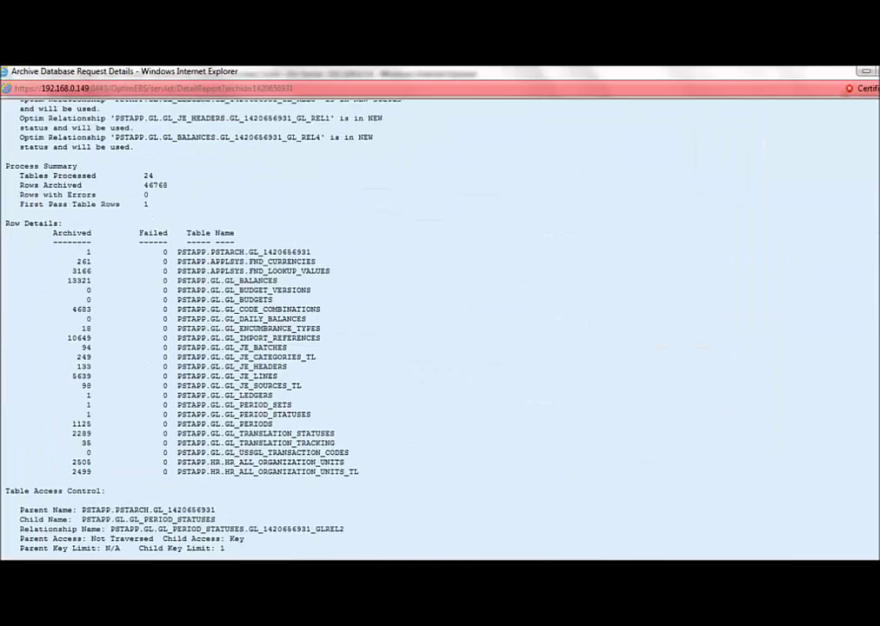
pyautogui.scroll(-20, 440, 331)
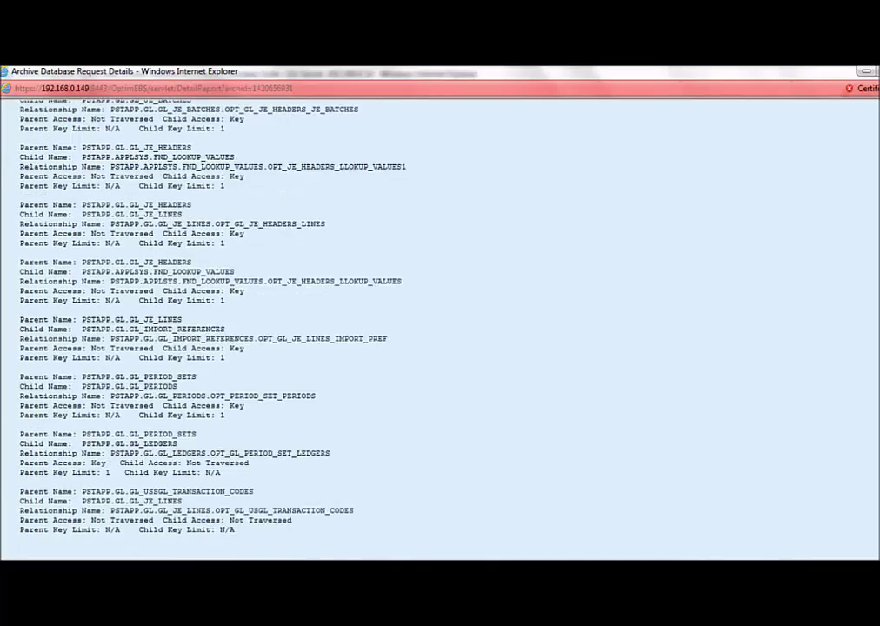
pyautogui.scroll(-2, 440, 331)
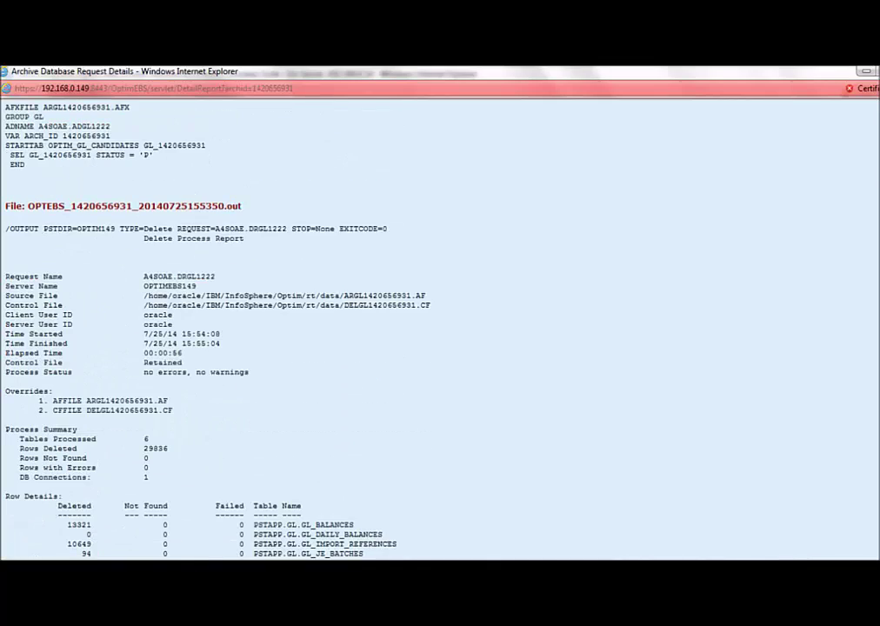
pyautogui.moveTo(244, 239); pyautogui.dragTo(143, 238)
pyautogui.scroll(-5, 134, 226)
pyautogui.scroll(2, 134, 226)
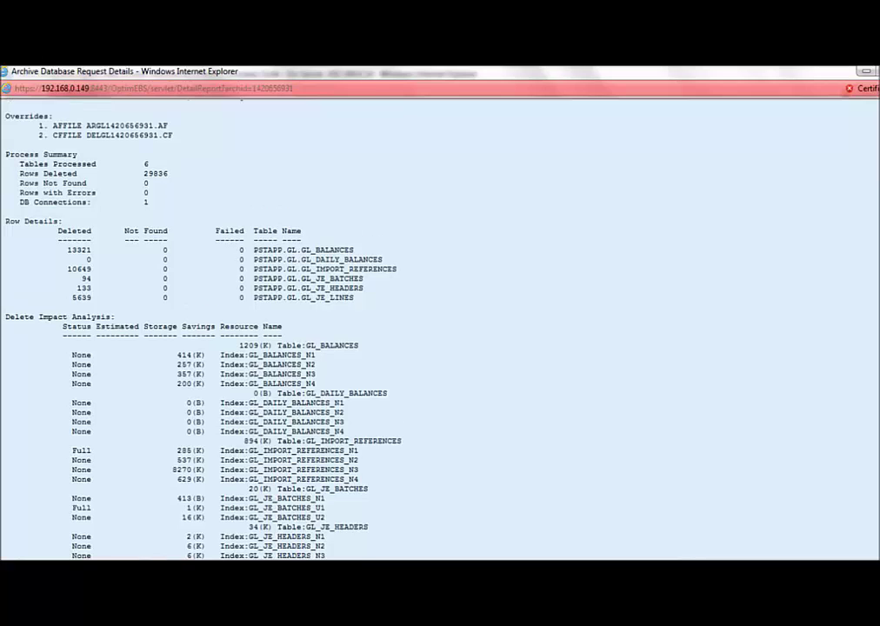
pyautogui.moveTo(67, 249); pyautogui.dragTo(16, 322)
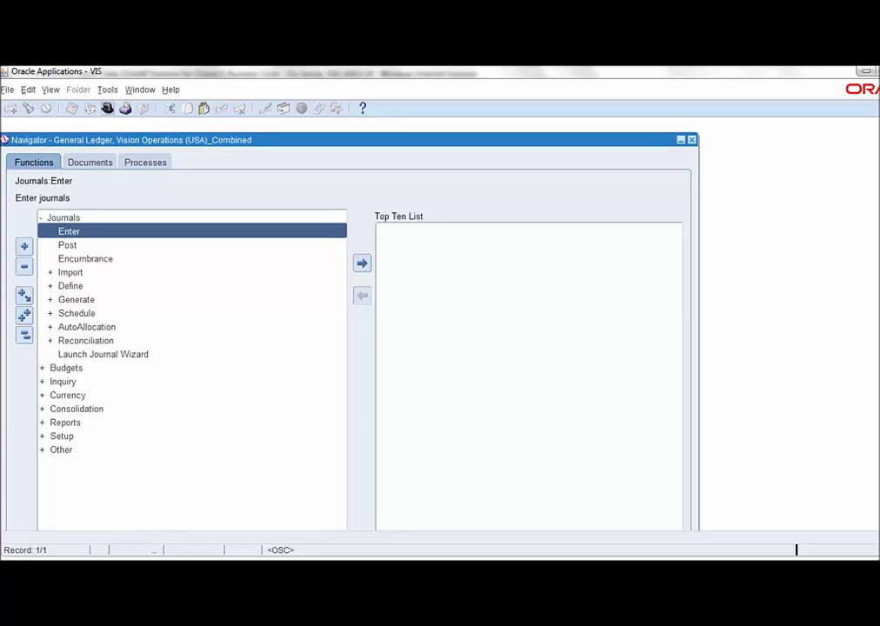
# - Switch to the General Ledger, Vision Operations (USA) responsibility
pyautogui.write('general Ledger,')
pyautogui.press('Return')
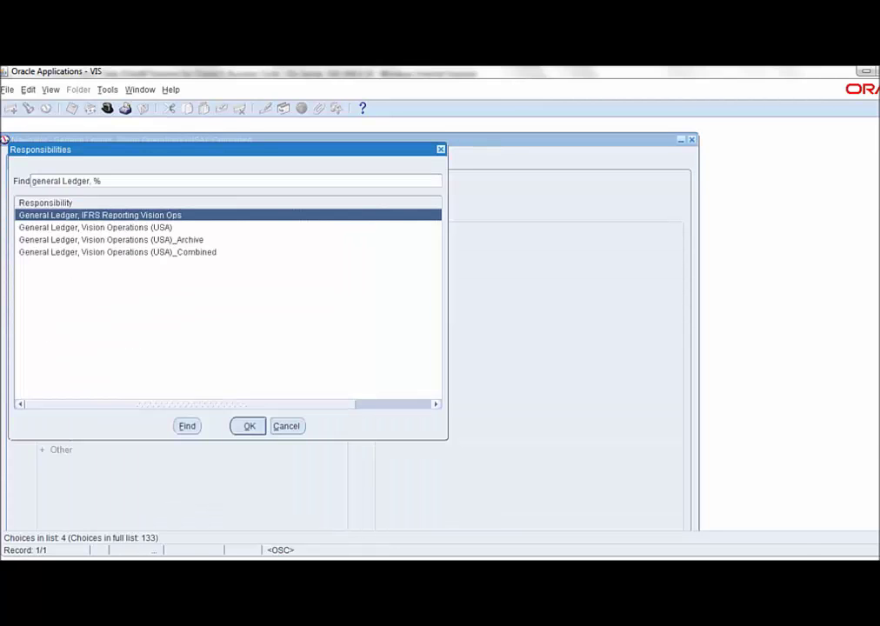
pyautogui.click(96, 227)
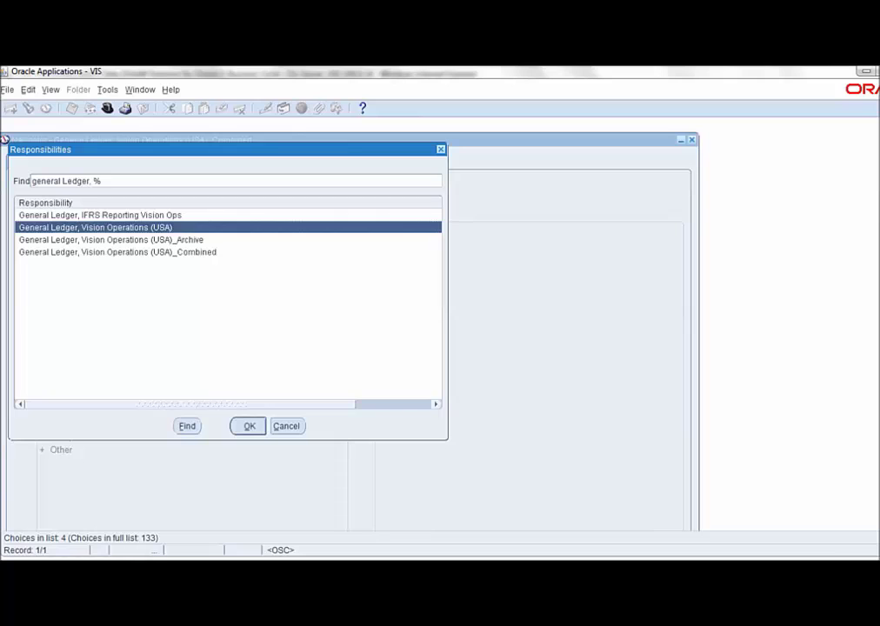
pyautogui.press('Return')
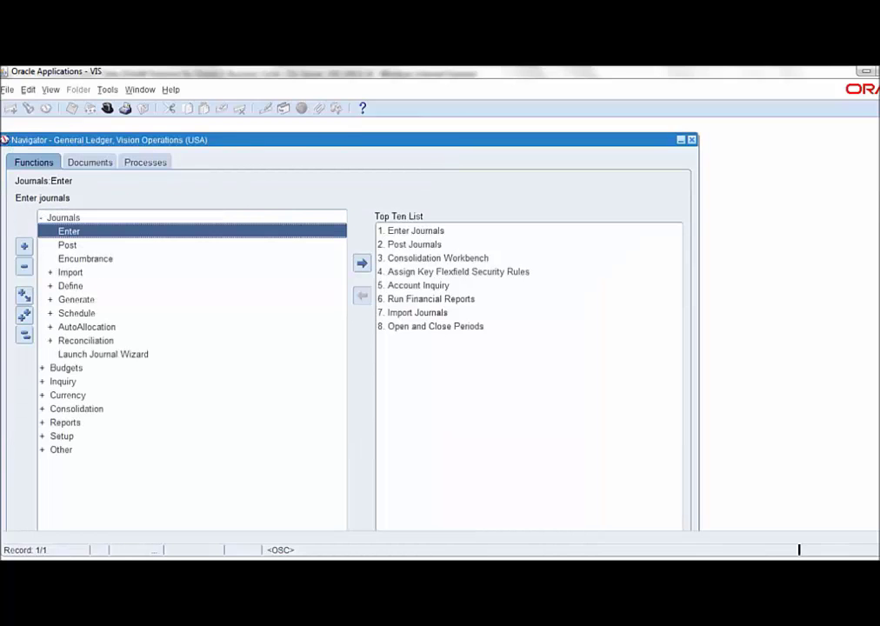
# - Search journals for period Jan-07 and confirm no records are retrieved
pyautogui.press('Return')
pyautogui.click(457, 288)
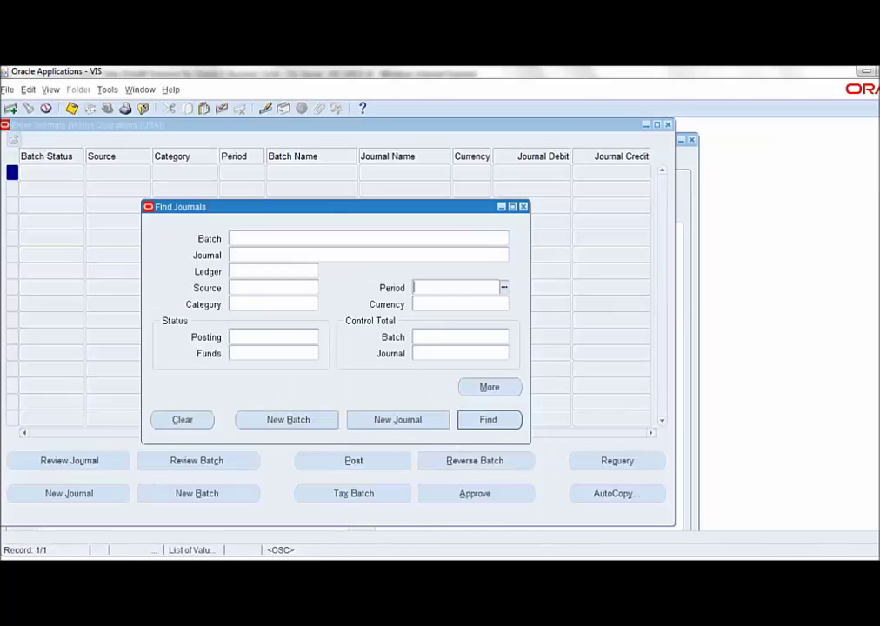
pyautogui.write('jan-07')
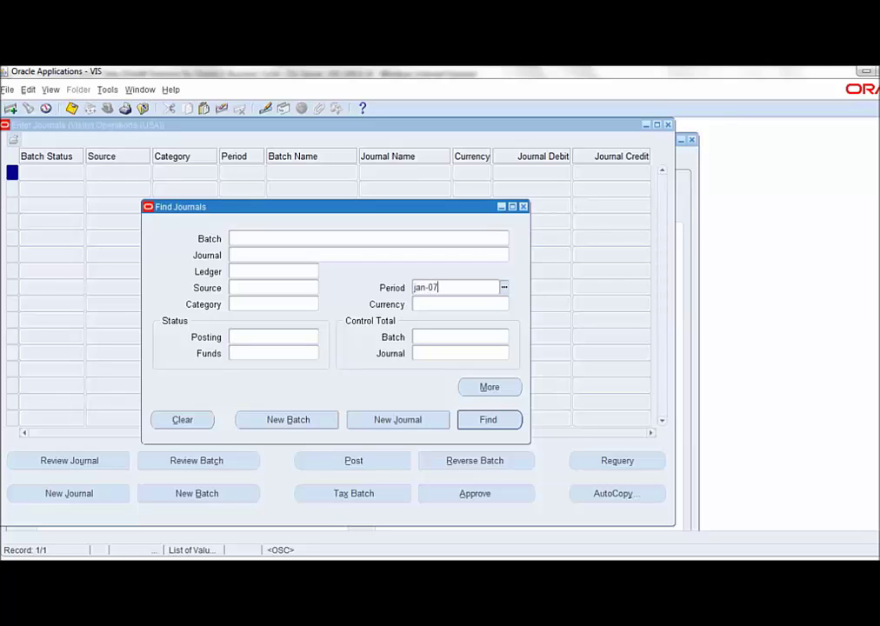
pyautogui.hotkey('shift', 'Home')
pyautogui.press('Return')
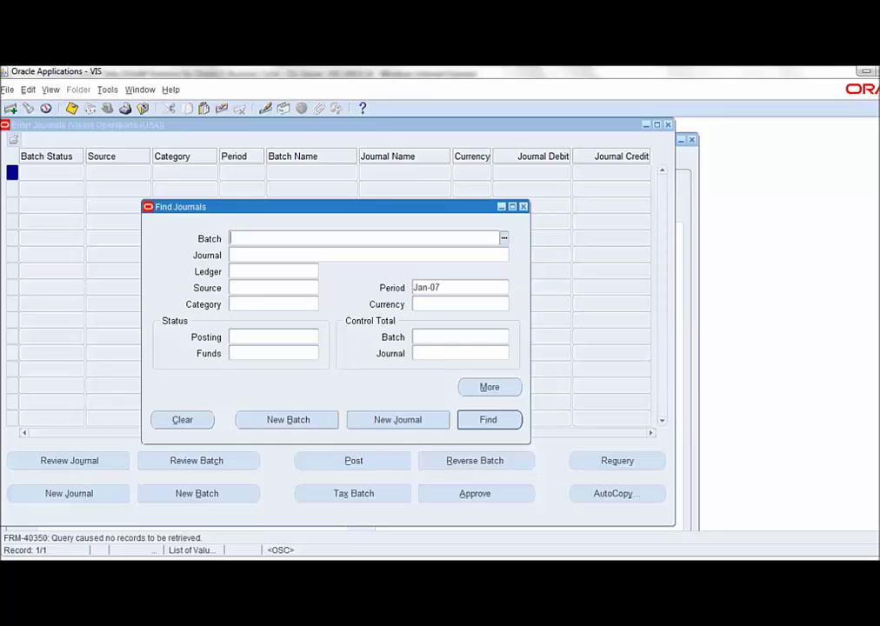
# - Close the journal search and switch to the General Ledger, Vision Operations (USA)_Archive responsibility
pyautogui.press('Escape')
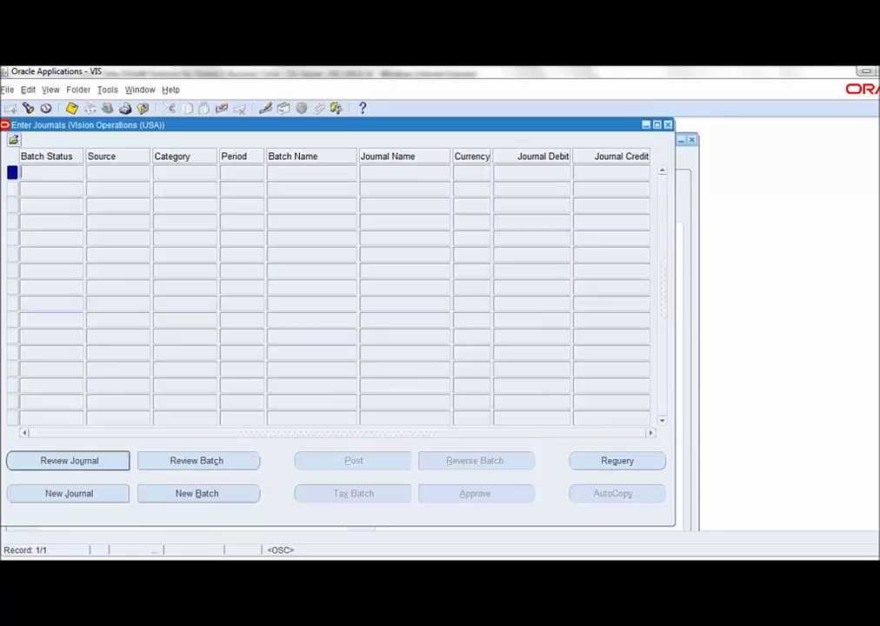
pyautogui.press('F4')
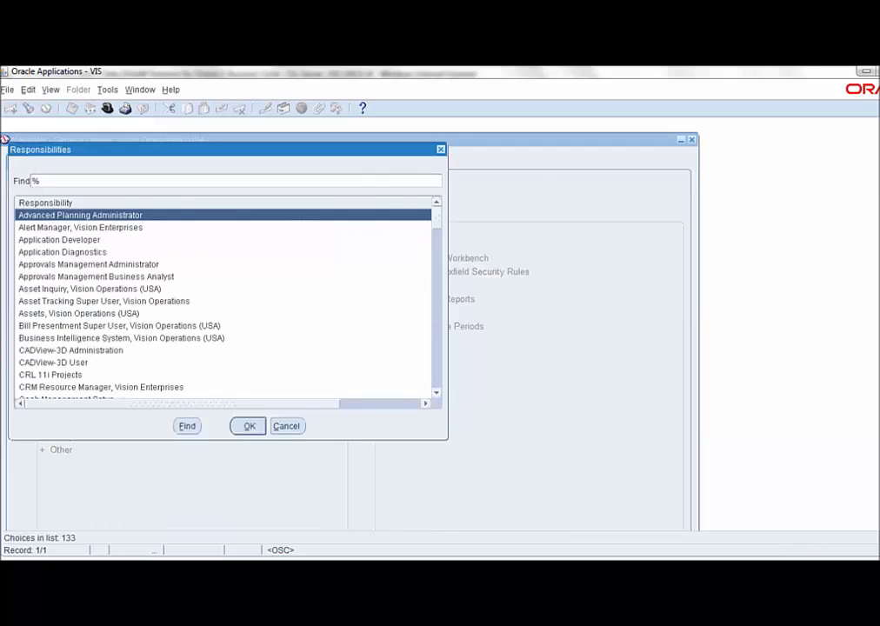
pyautogui.write('general Ledger,')
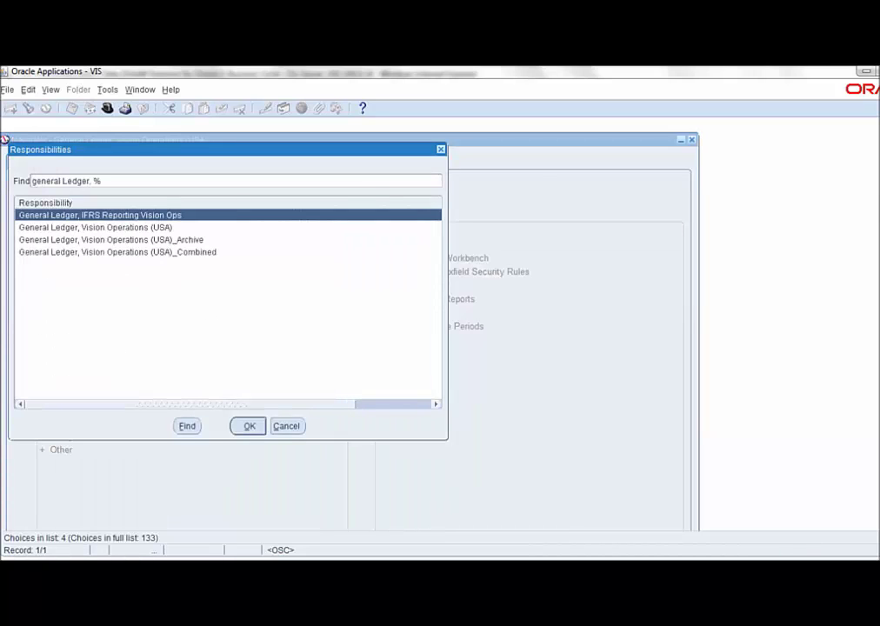
pyautogui.click(111, 239)
pyautogui.press('Return')
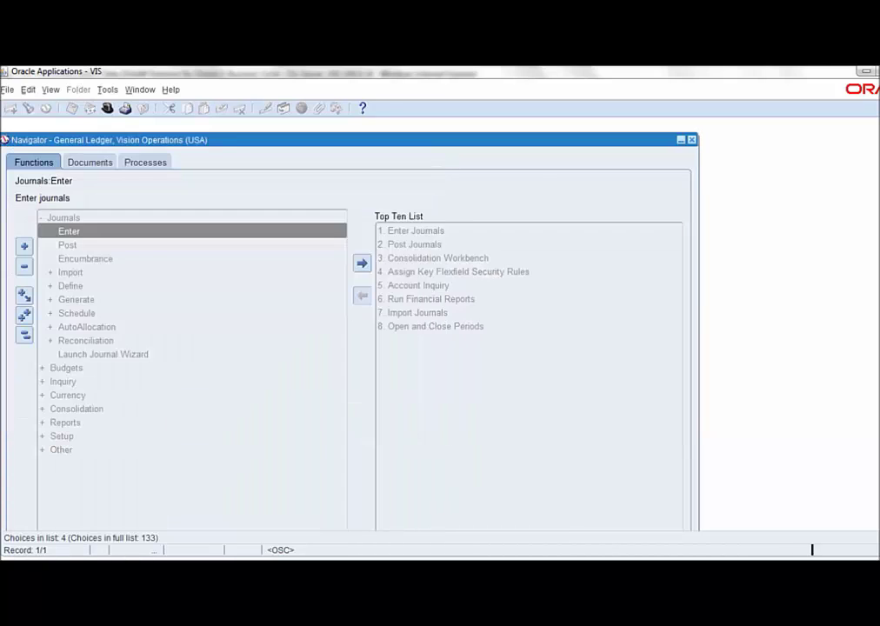
# - Search the archive ledger's journals for period Jan-07, find none, and close the journals form
pyautogui.press('Return')
pyautogui.press('Down')
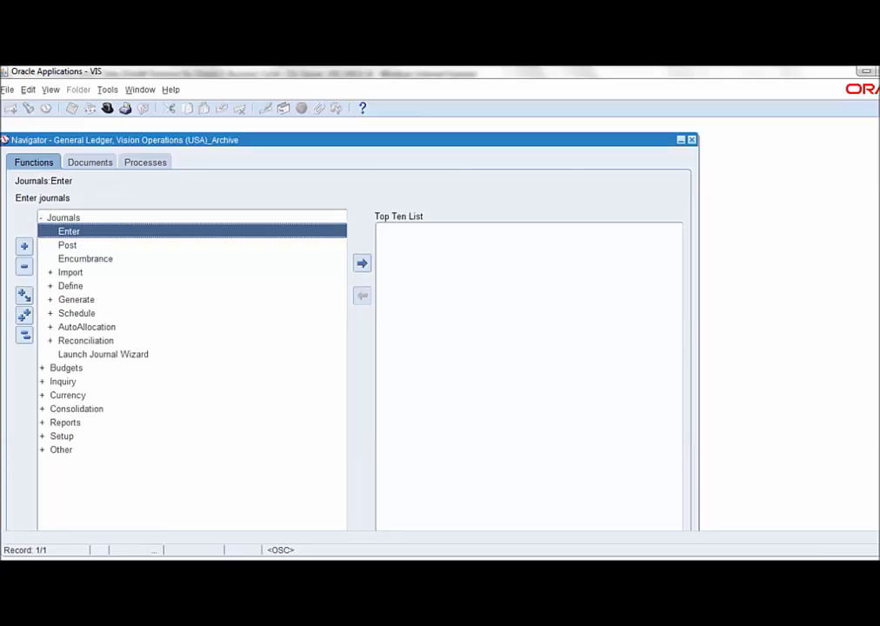
pyautogui.press('Return')
pyautogui.click(456, 287)
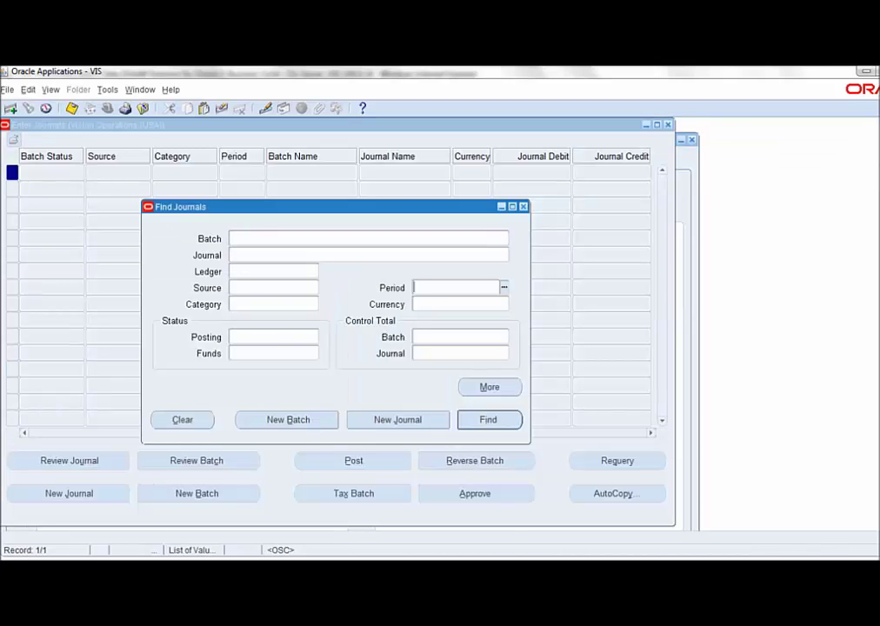
pyautogui.write('jan')
pyautogui.write('-07')
pyautogui.press('Return')
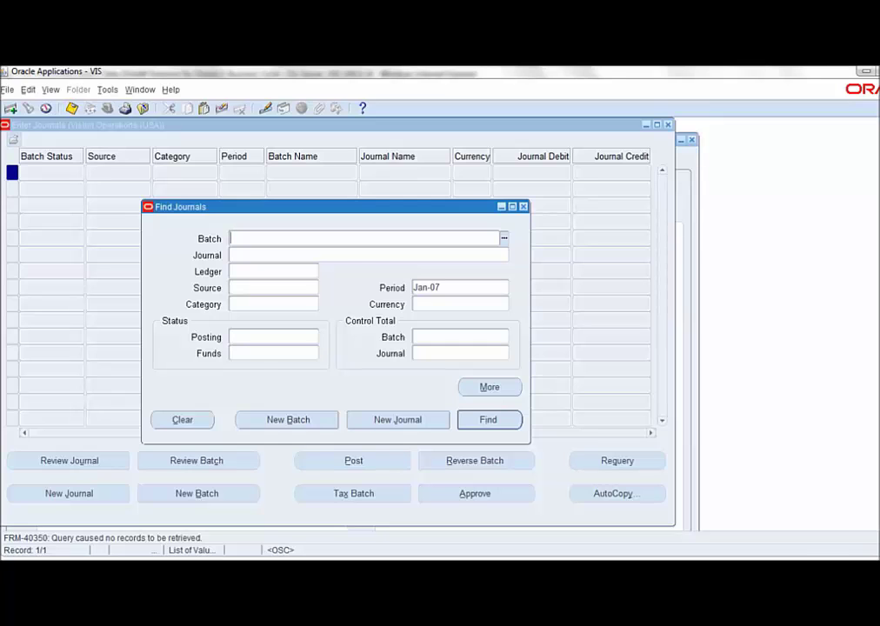
pyautogui.press('Escape')
pyautogui.press('F4')
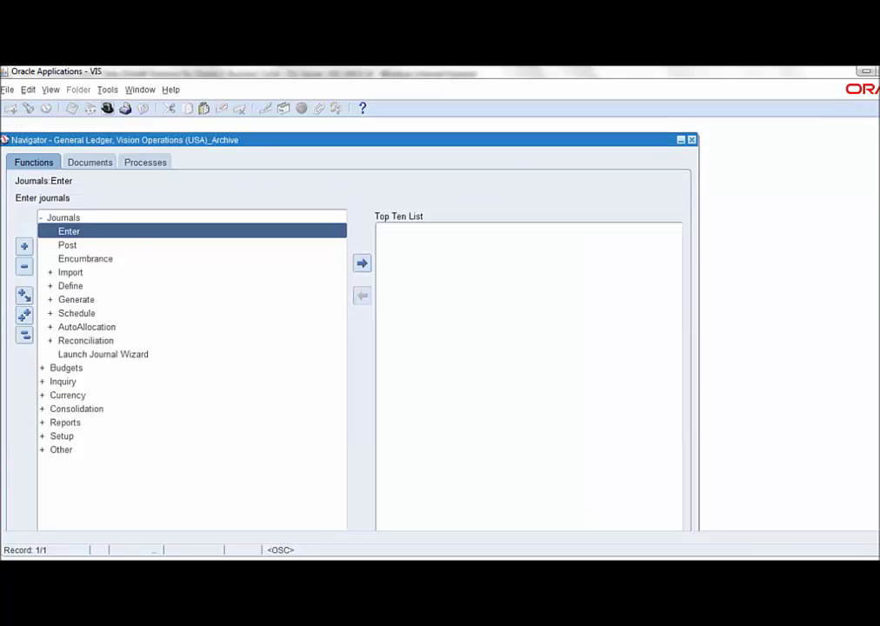
# - Switch to the General Ledger, Vision Operations (USA)_Combined responsibility
pyautogui.write('general Ledger, %')
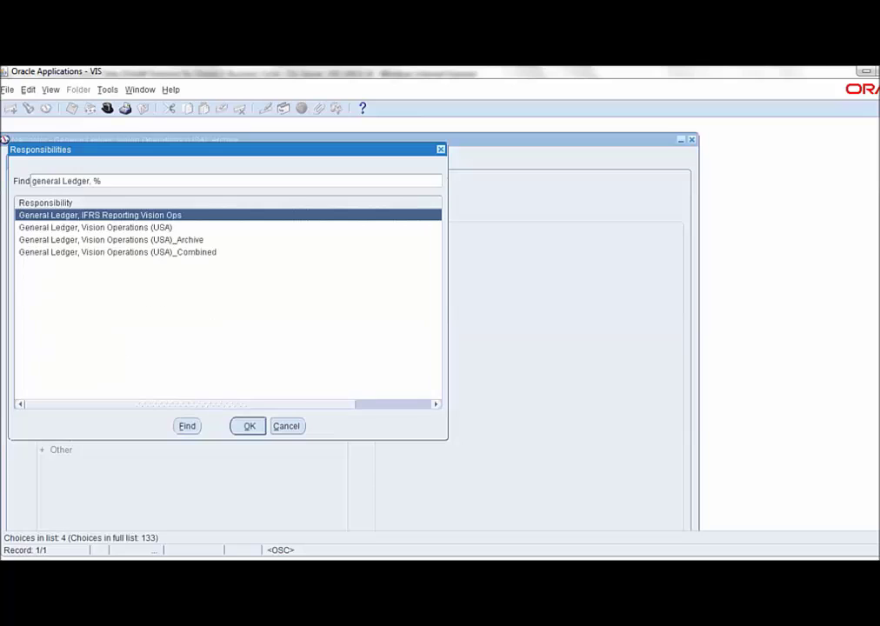
pyautogui.press('Down')
pyautogui.press('Down')
pyautogui.press('Down')
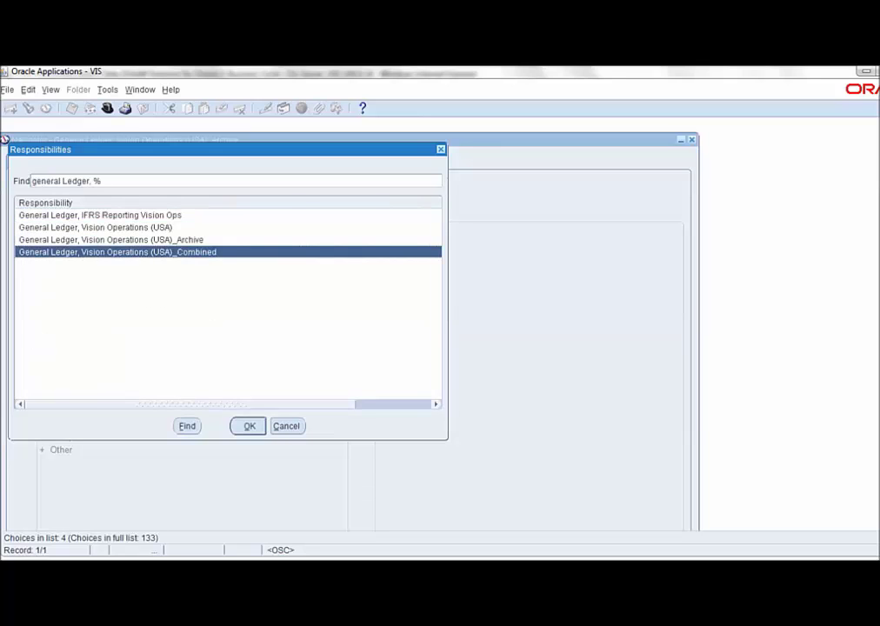
pyautogui.press('Return')
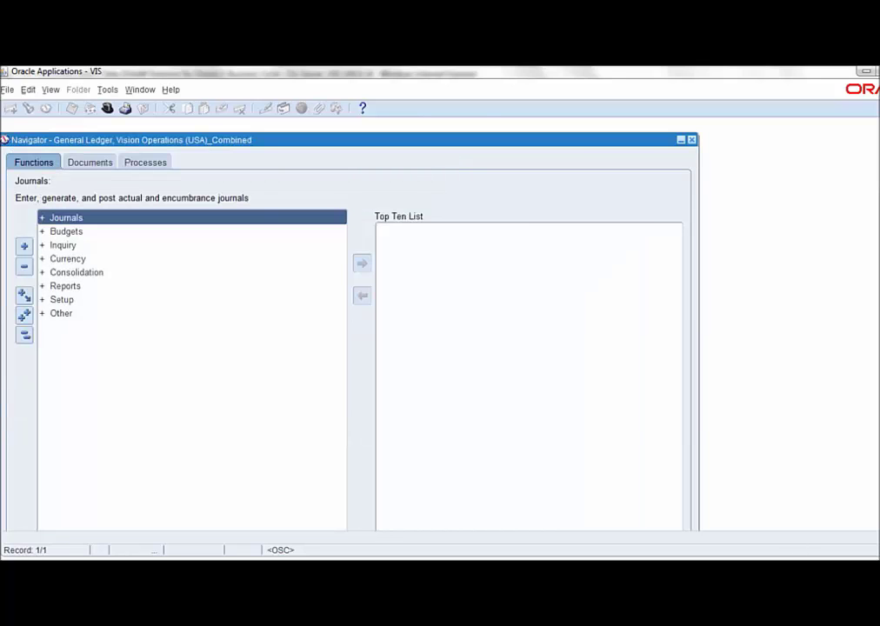
# - Search Combined journals for period Jan-07, find none, and close the search dialog
pyautogui.press('Return')
pyautogui.press('Down')
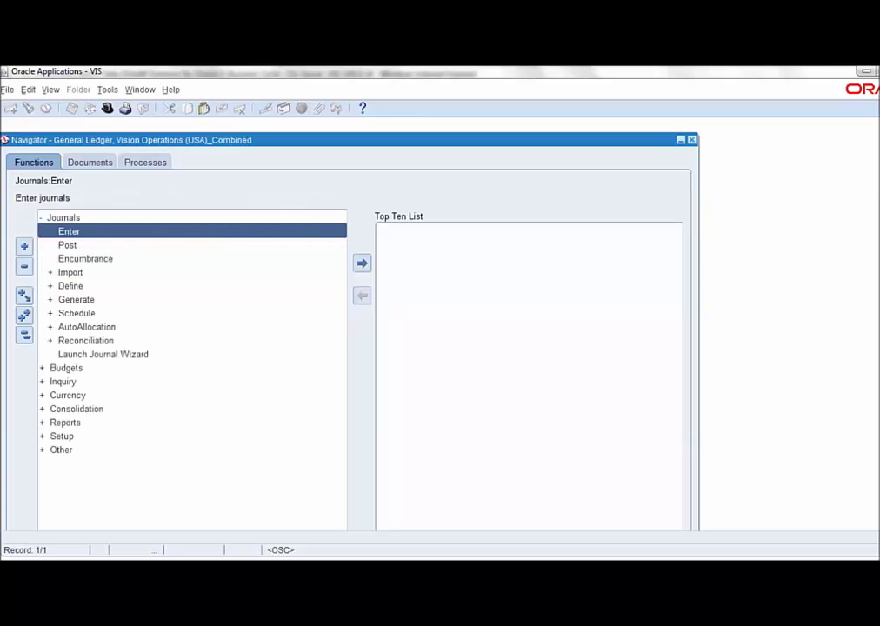
pyautogui.press('Return')
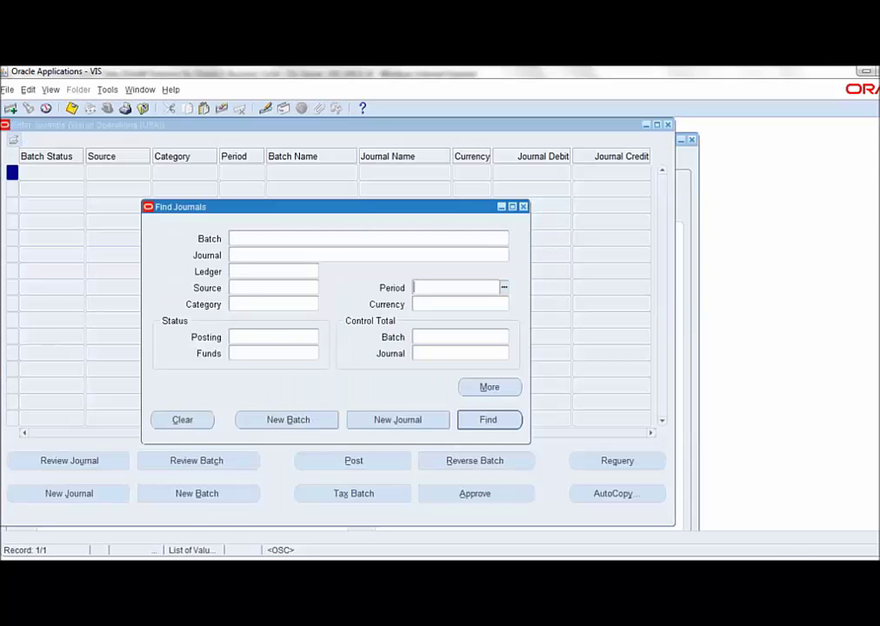
pyautogui.write('jan-07')
pyautogui.hotkey('shift', 'Home')
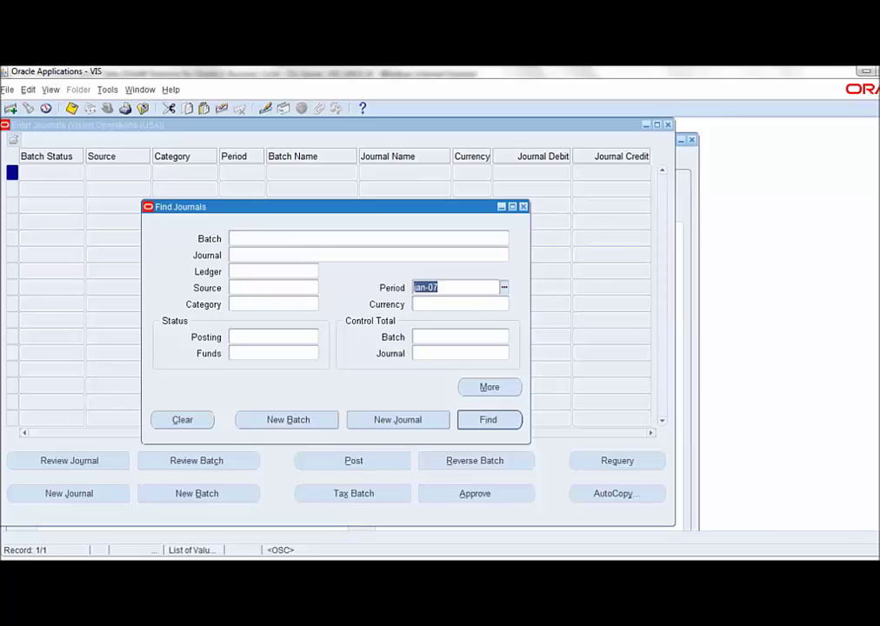
pyautogui.press('Return')
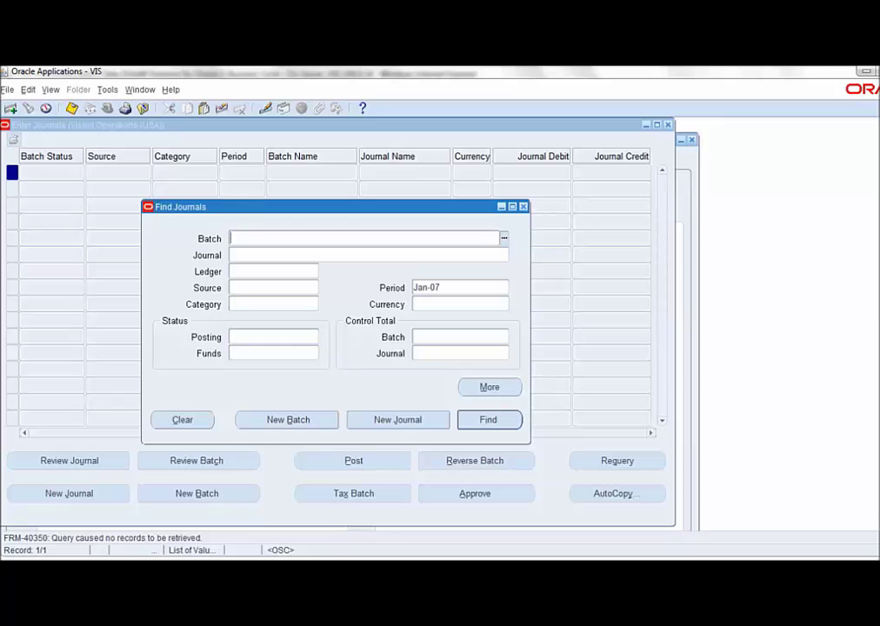
pyautogui.press('Escape')
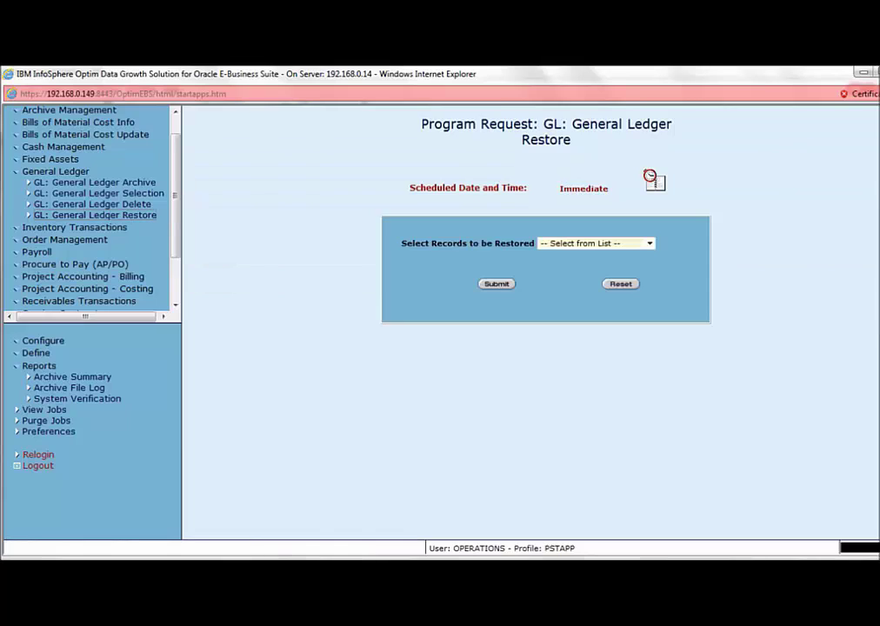
pyautogui.doubleClick(546, 139)
pyautogui.click(596, 243)
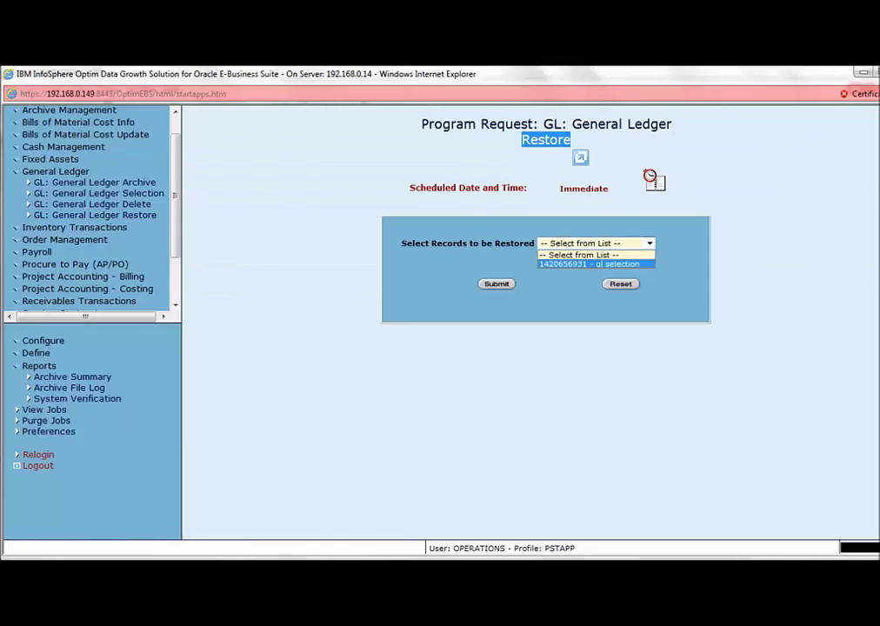
pyautogui.click(588, 263)
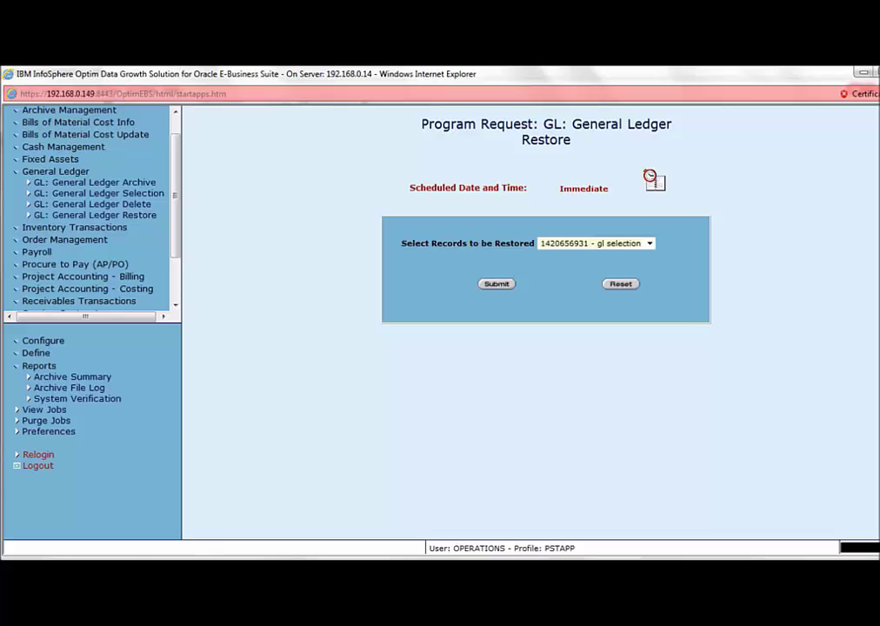
pyautogui.click(497, 283)
pyautogui.moveTo(190, 126); pyautogui.dragTo(332, 128)
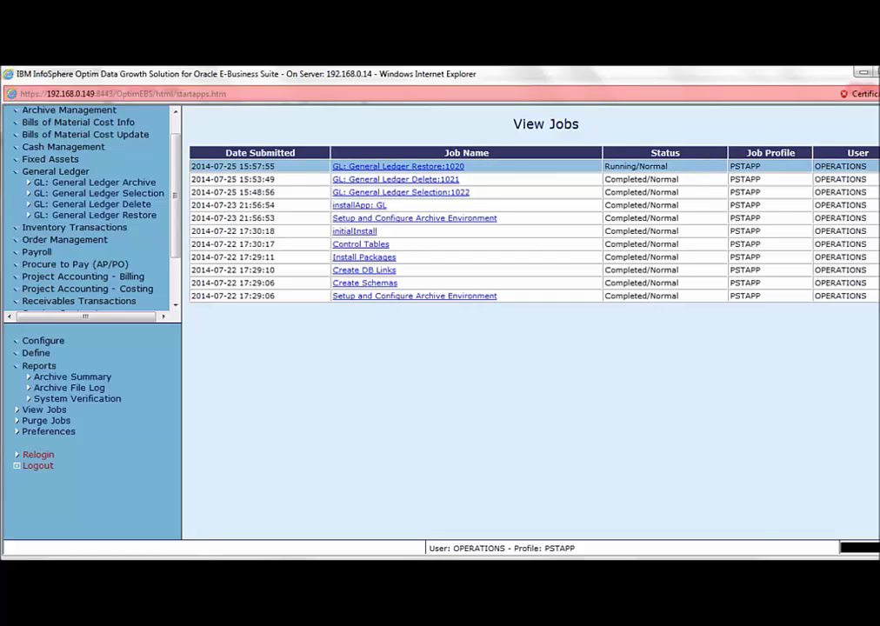
# - Check the Restore:1020 job log for its successful completion message, then close the log
pyautogui.click(398, 166)
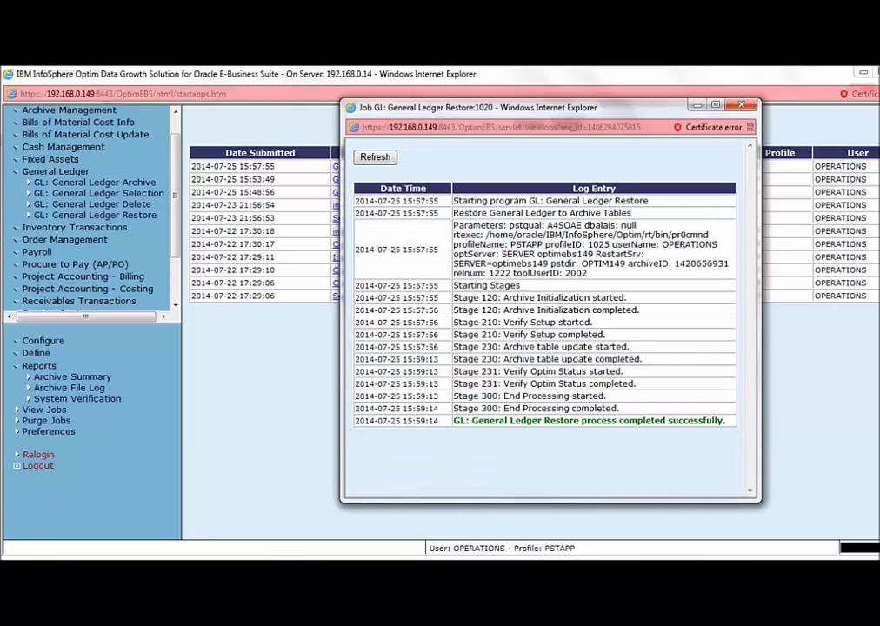
pyautogui.moveTo(471, 420); pyautogui.dragTo(541, 420)
pyautogui.hotkey('alt', 'F4')
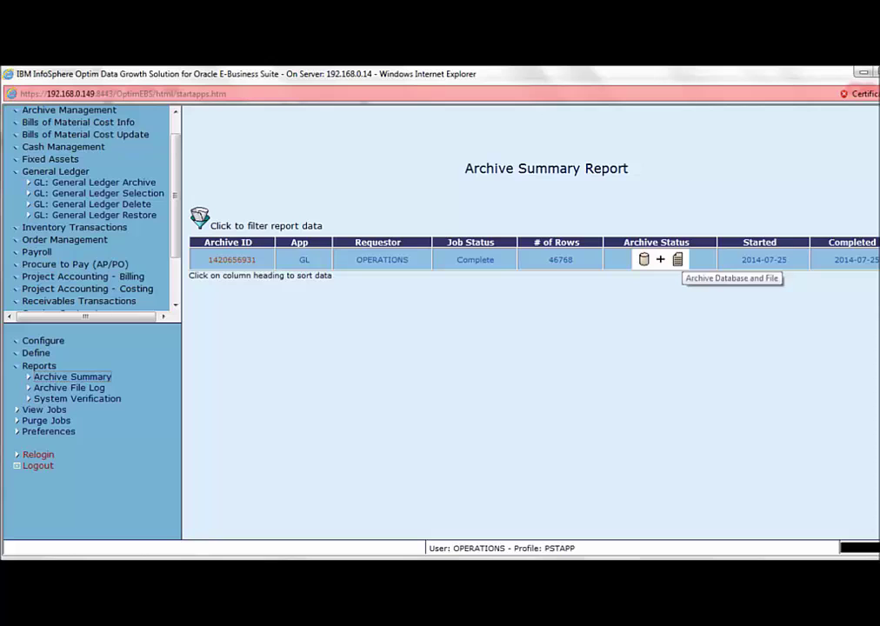
pyautogui.click(232, 259)
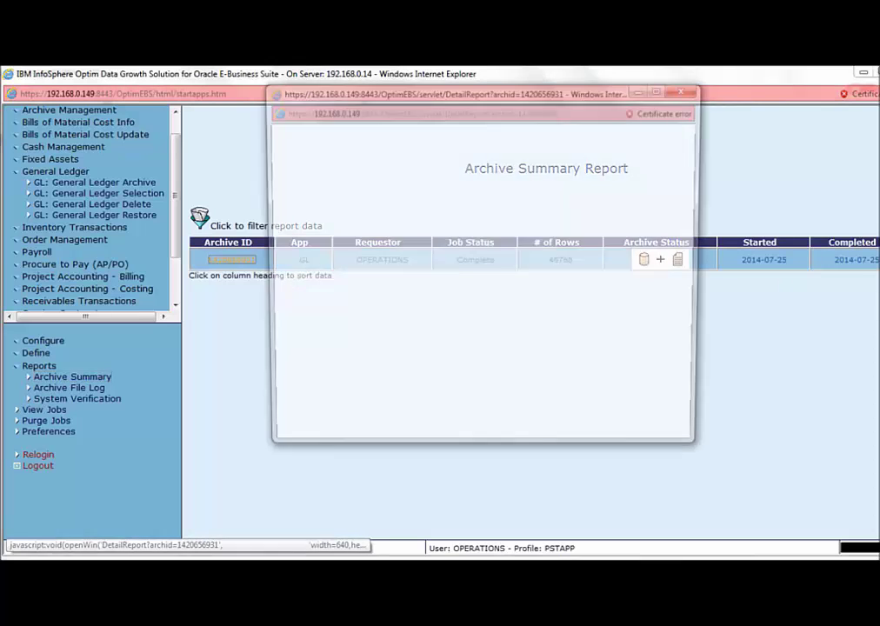
pyautogui.press('super+Up')
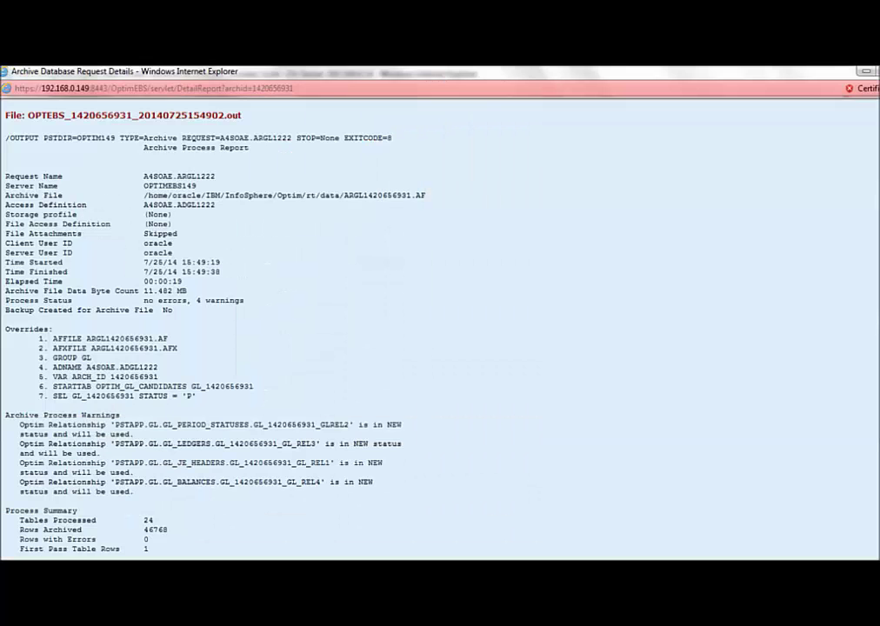
pyautogui.scroll(-20, 435, 330)
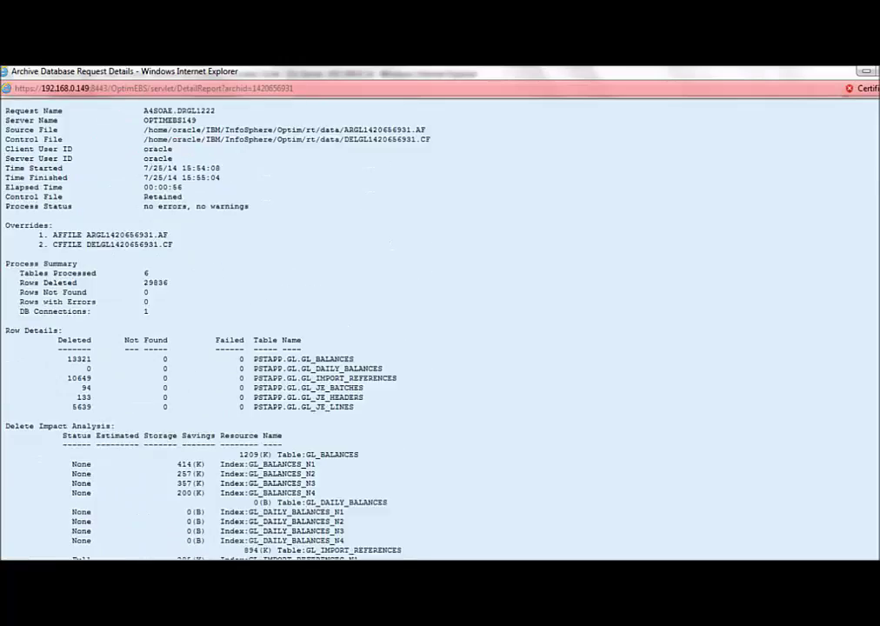
pyautogui.scroll(-16, 434, 331)
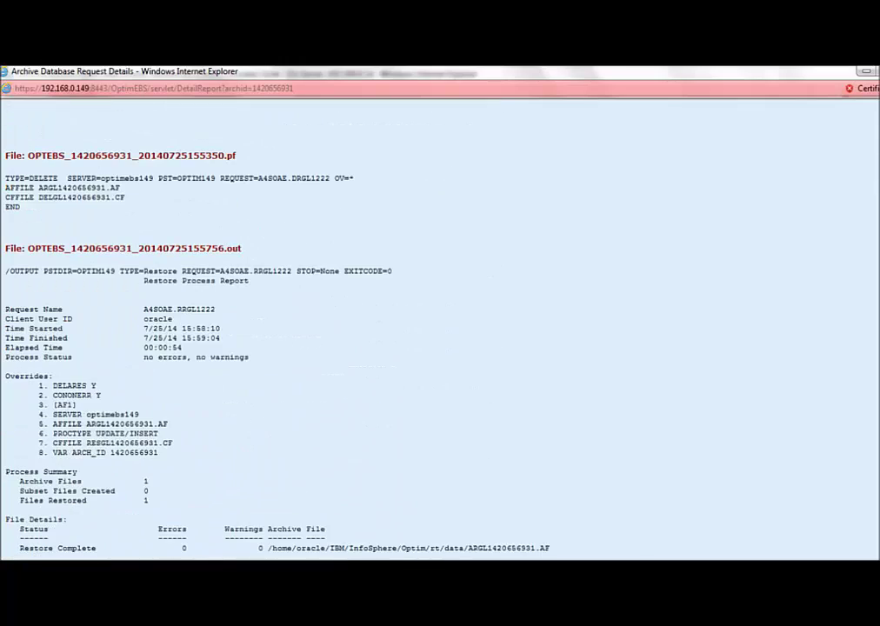
pyautogui.moveTo(144, 280); pyautogui.dragTo(250, 280)
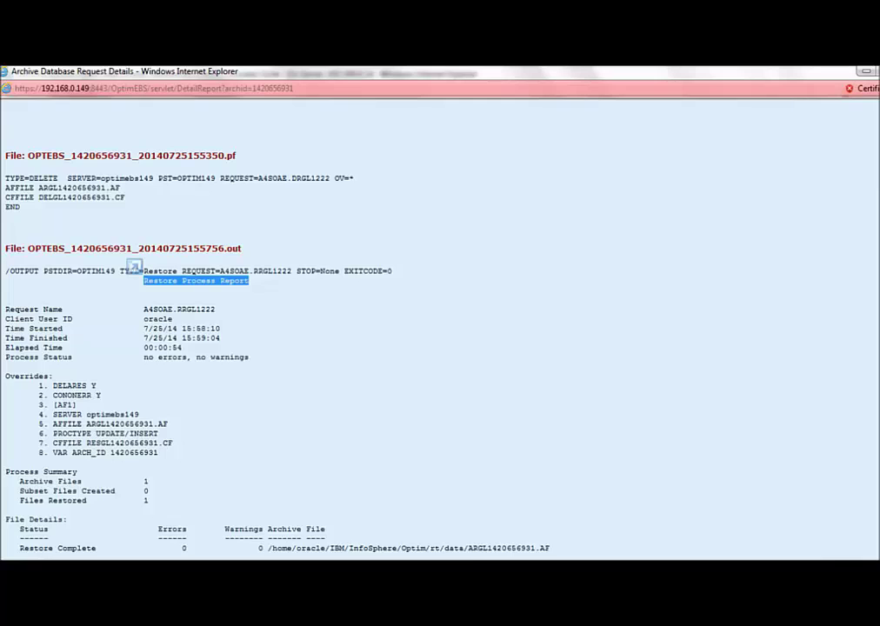
pyautogui.scroll(-4, 131, 271)
pyautogui.scroll(-3, 435, 331)
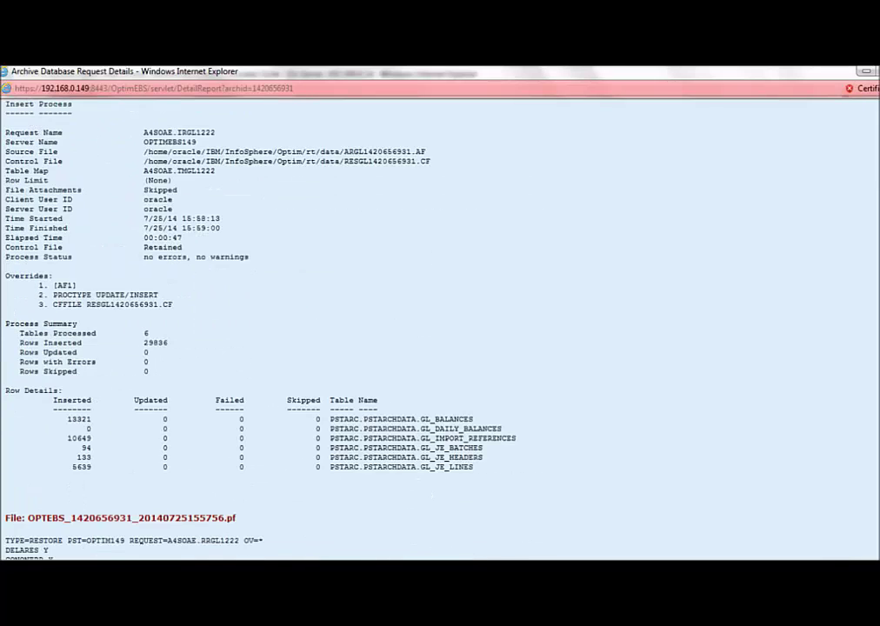
pyautogui.moveTo(63, 350); pyautogui.dragTo(473, 397)
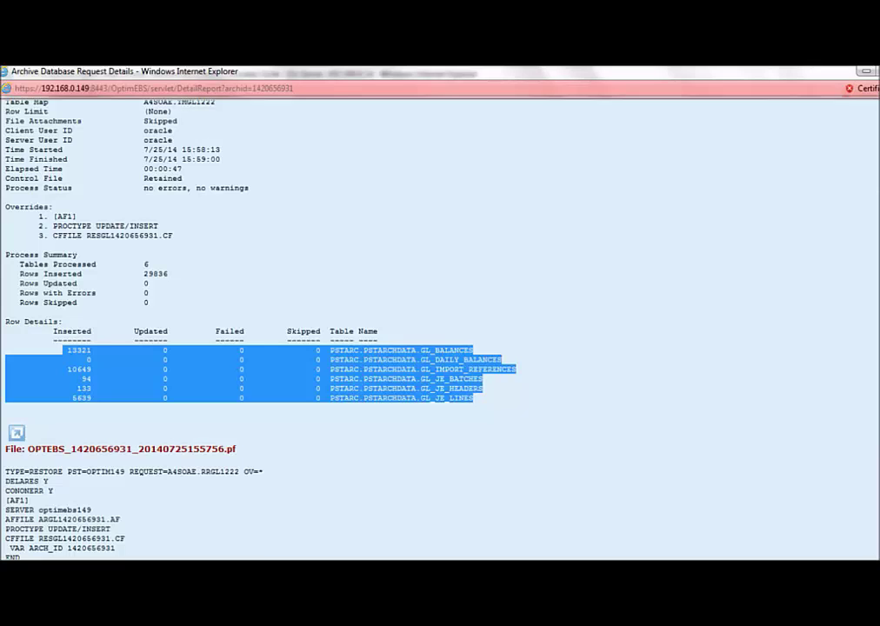
pyautogui.hotkey('alt', 'F4')
# - Switch to the General Ledger, Vision Operations (USA)_Archive responsibility
pyautogui.click(44, 409)
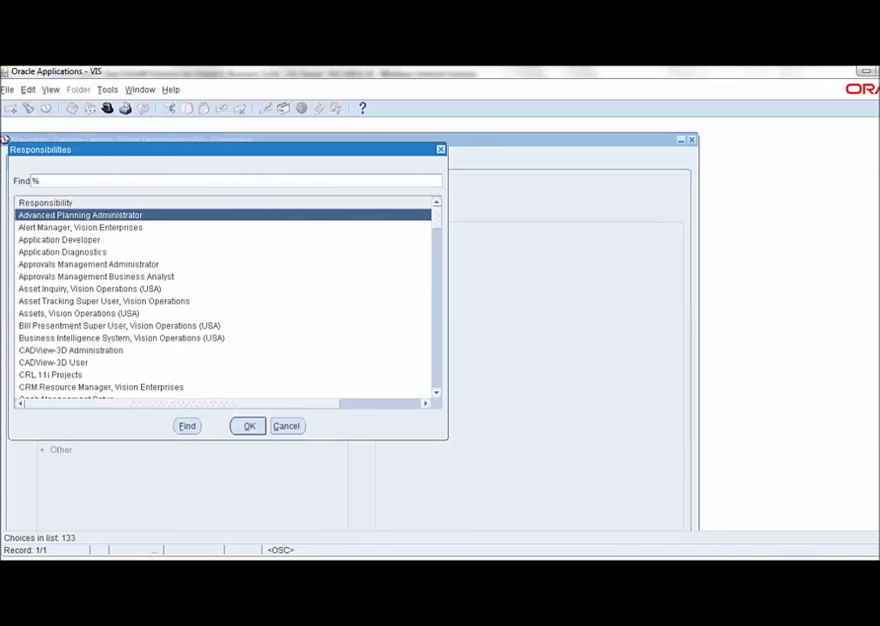
pyautogui.write('general Ledger,')
pyautogui.press('Down')
pyautogui.press('Down')
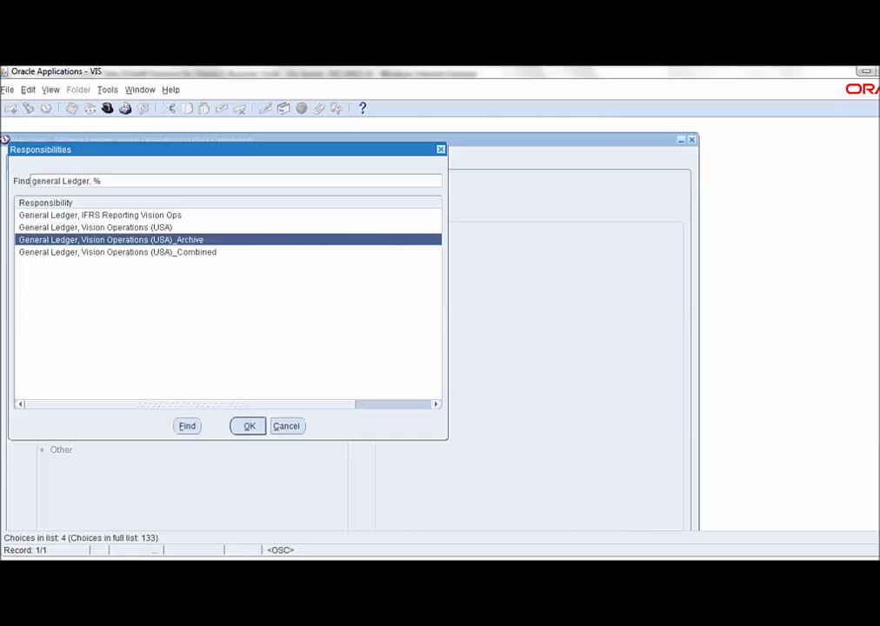
pyautogui.press('Return')
# - Search the archive ledger's journals for period Jan-07
pyautogui.press('Return')
pyautogui.press('Down')
pyautogui.press('Return')
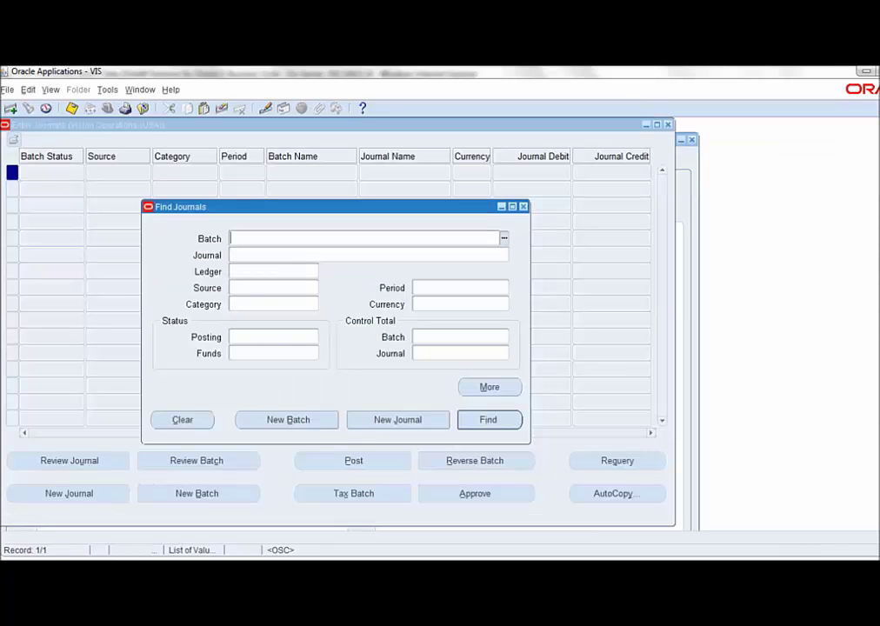
pyautogui.click(452, 287)
pyautogui.write('jan-07')
pyautogui.click(488, 419)
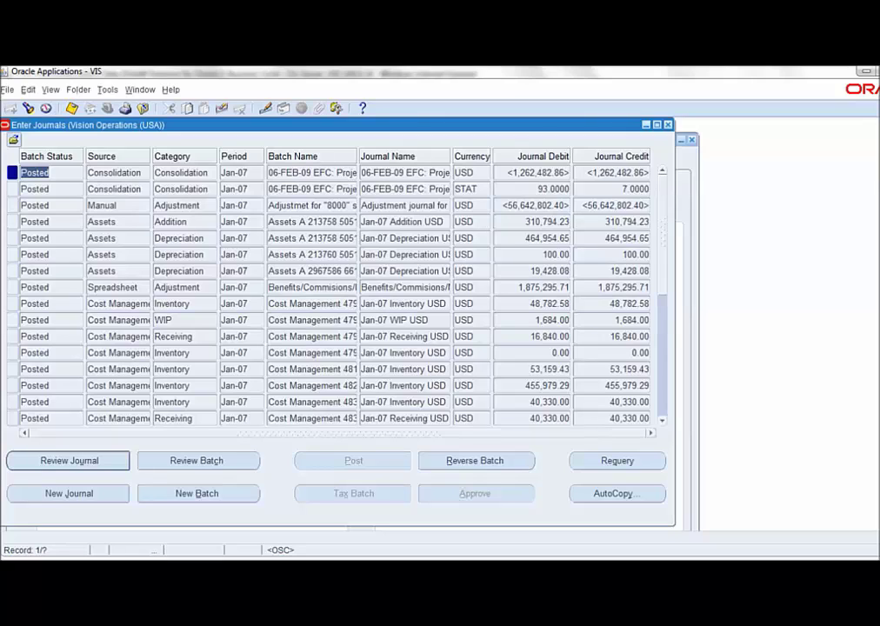
# - Jump to the last record to load all 133 posted Jan-07 journals, then close the form
pyautogui.click(233, 205)
pyautogui.click(51, 89)
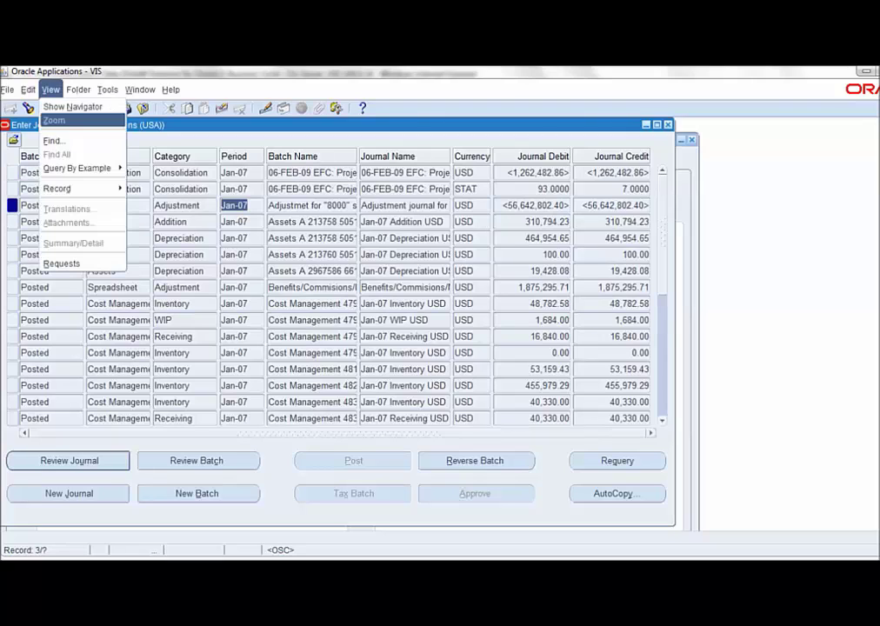
pyautogui.click(132, 203)
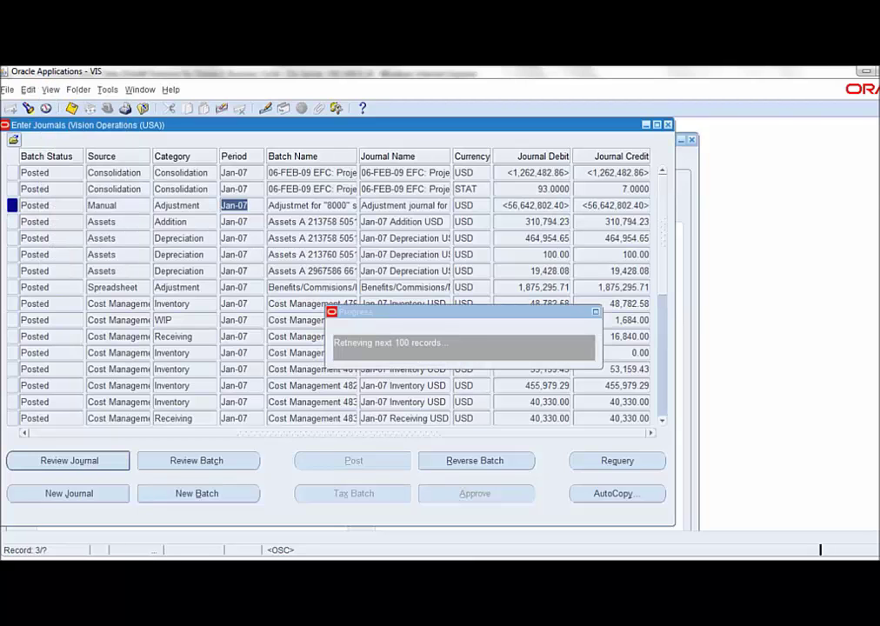
pyautogui.press('Tab')
pyautogui.press('Tab')
pyautogui.press('Return')
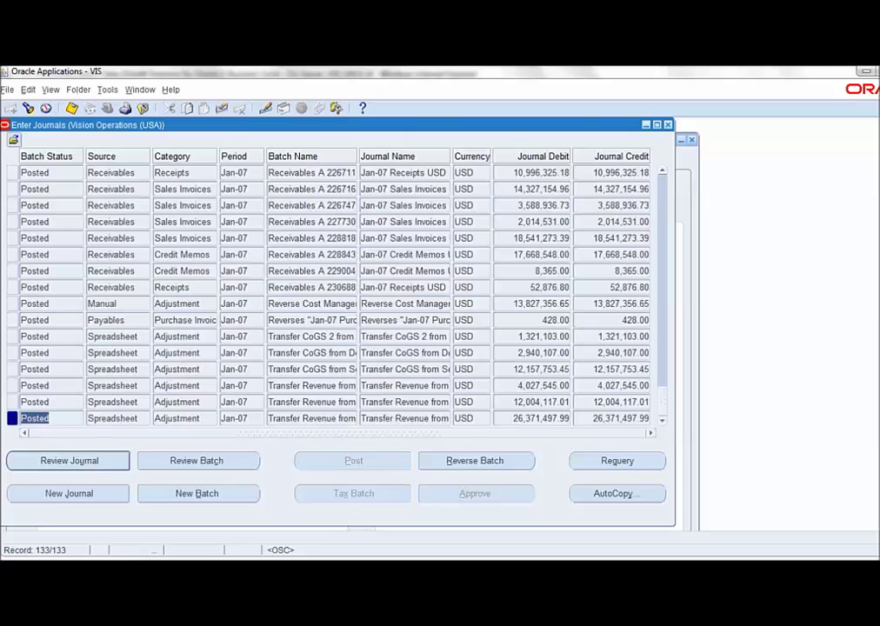
pyautogui.press('F4')
# - Switch to the General Ledger, Vision Operations (USA)_Combined responsibility
pyautogui.hotkey('alt', 'f')
pyautogui.write('r')
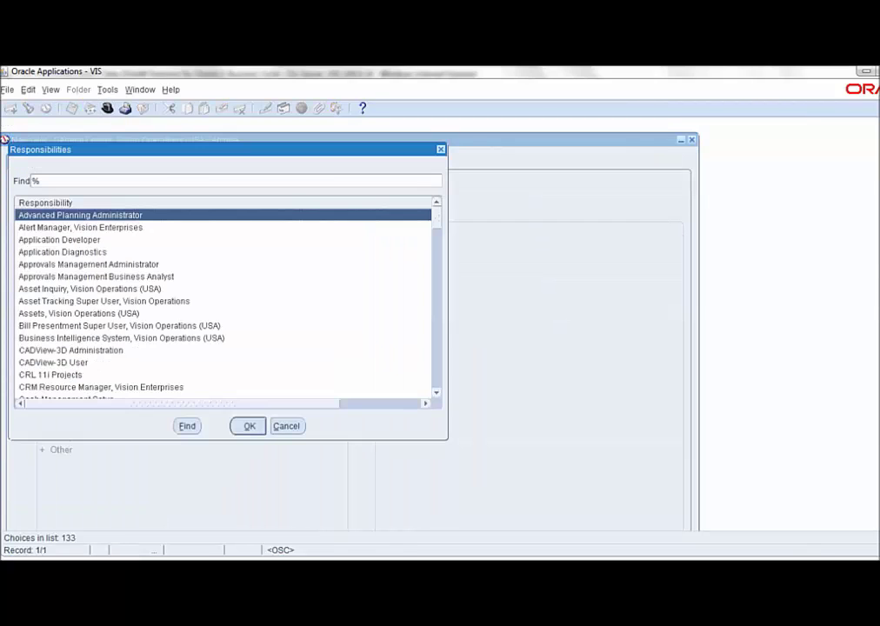
pyautogui.write('general Ledger, %')
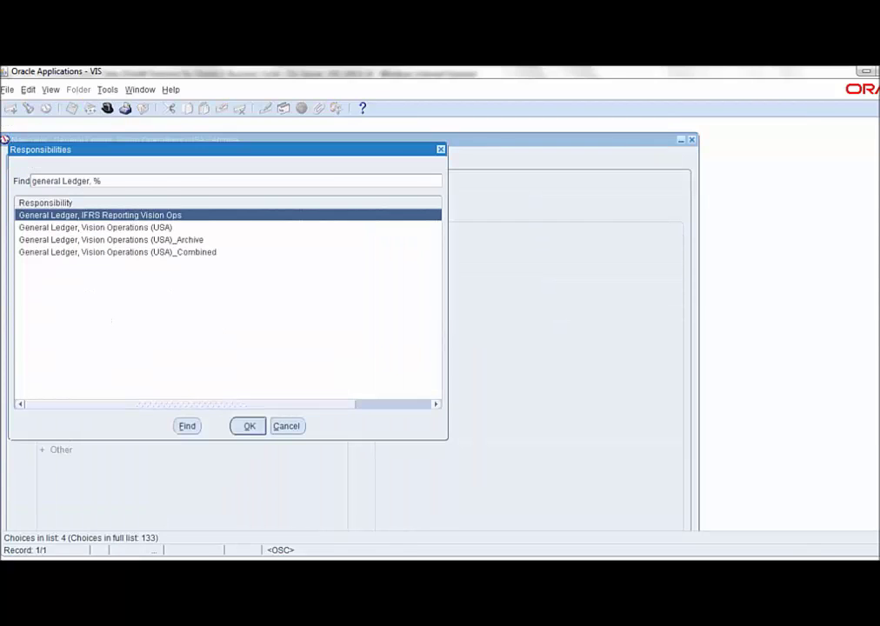
pyautogui.click(111, 239)
pyautogui.click(118, 252)
pyautogui.press('Return')
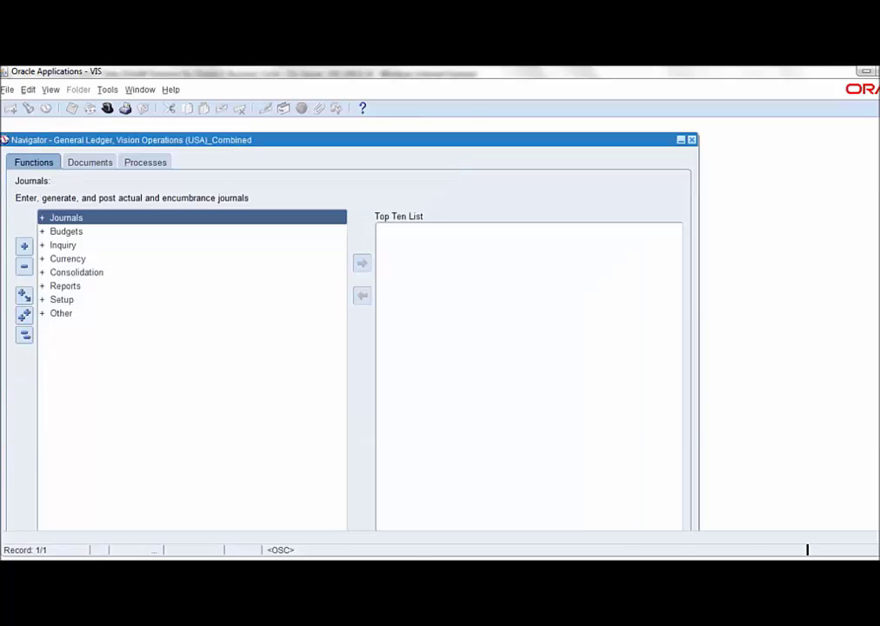
# - Search the Combined responsibility's journals for period Jan-07
pyautogui.press('Return')
pyautogui.press('Down')
pyautogui.press('Return')
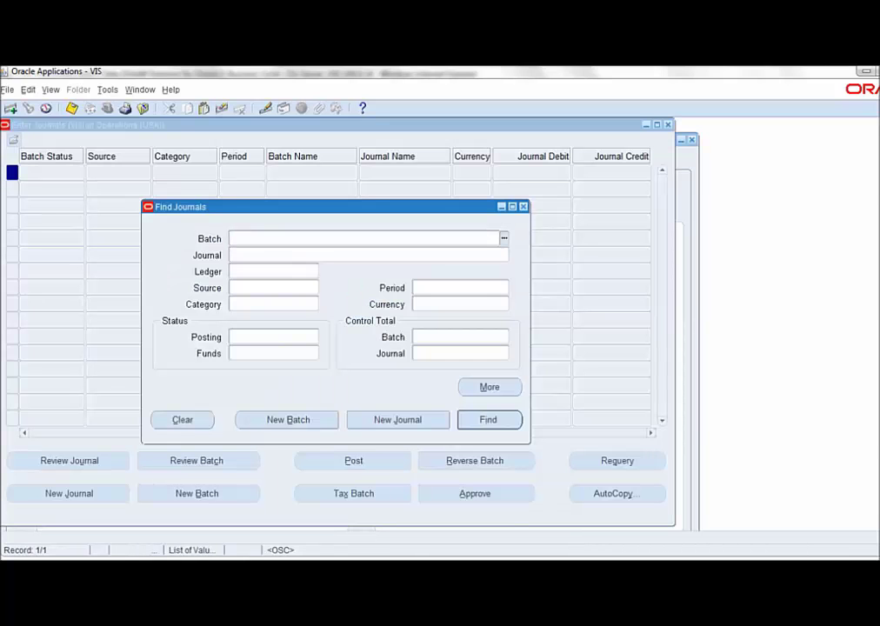
pyautogui.click(457, 287)
pyautogui.write('jan-07')
pyautogui.press('Return')
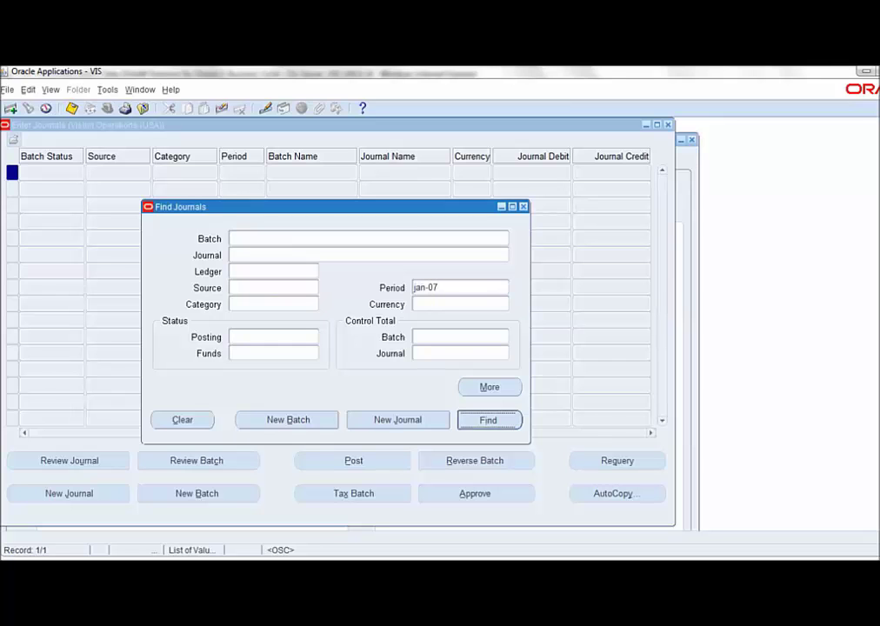
# - Go to the last record, retrieving all 133 Jan-07 journals
pyautogui.click(234, 189)
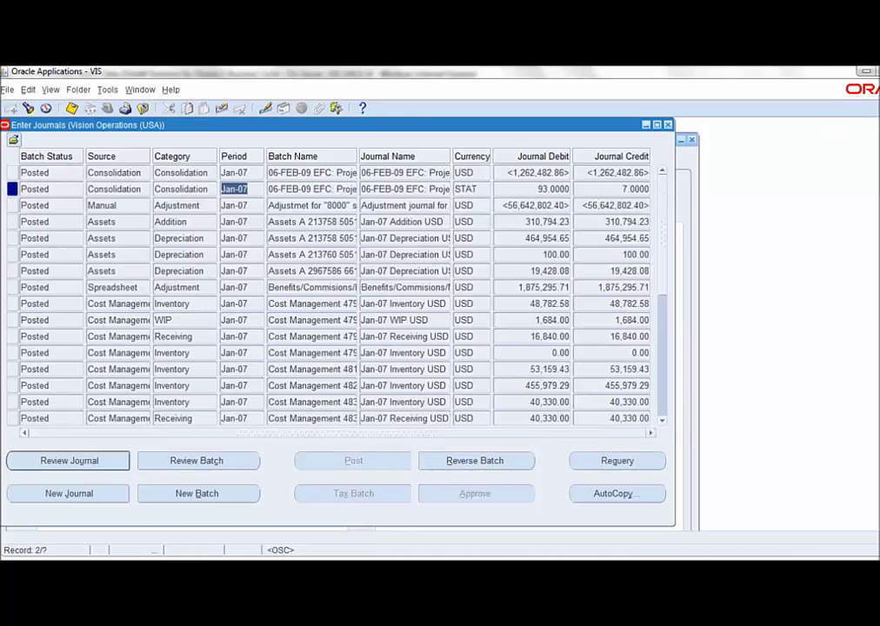
pyautogui.hotkey('alt', 'v')
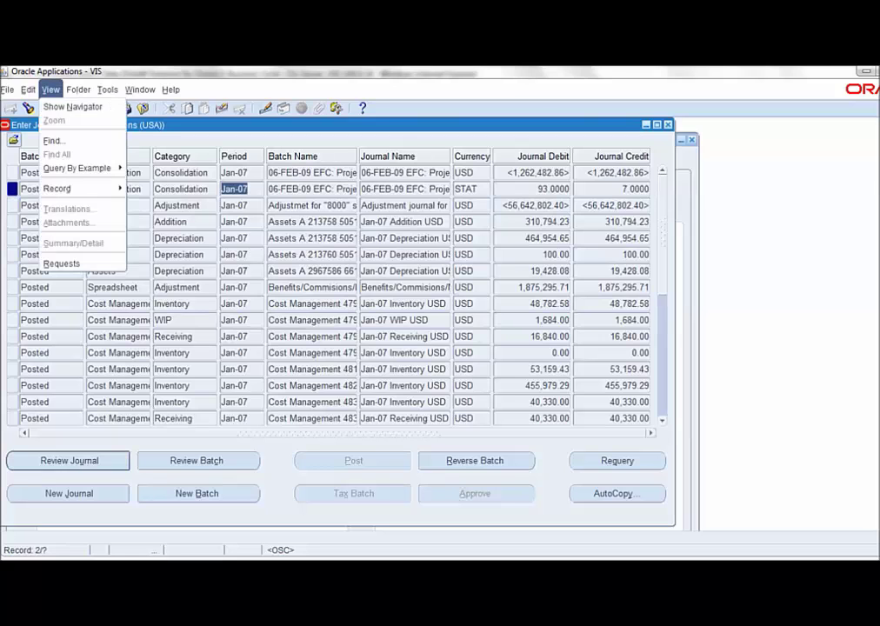
pyautogui.press('Down')
pyautogui.press('Down')
pyautogui.press('Down')
pyautogui.press('Right')
pyautogui.press('Down')
pyautogui.press('Return')
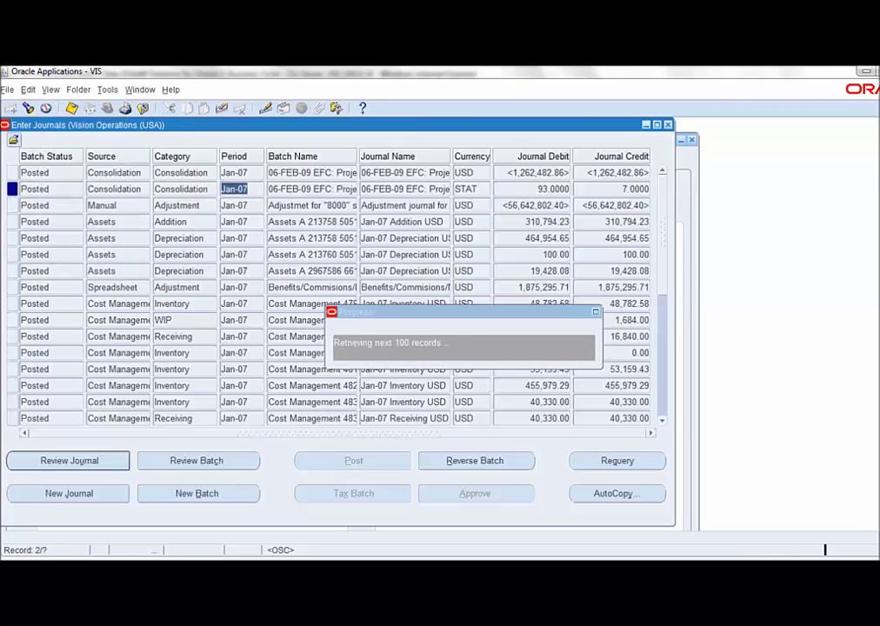
pyautogui.press('Return')
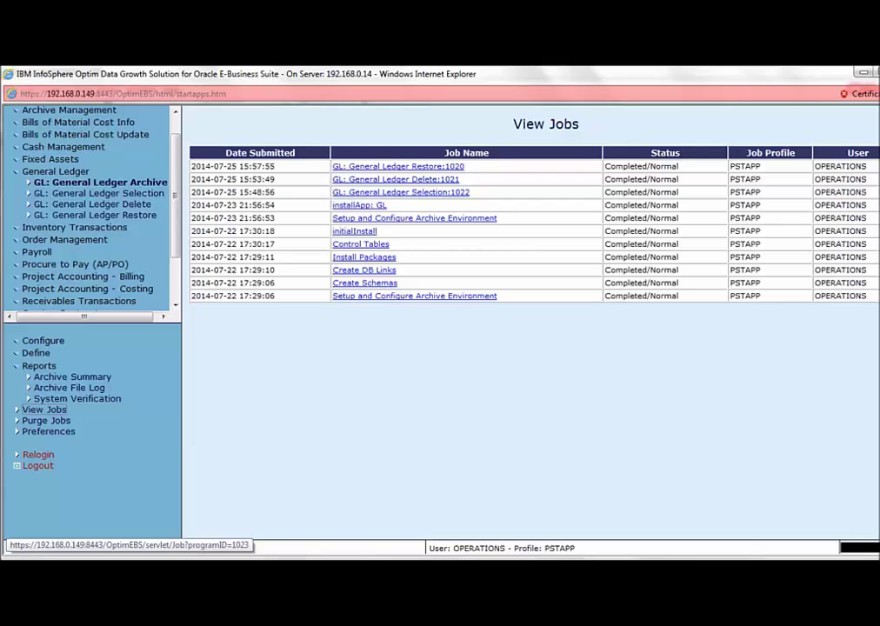
# - Look over the GL: General Ledger Archive and GL: General Ledger Restore requests in the tree
pyautogui.click(100, 182)
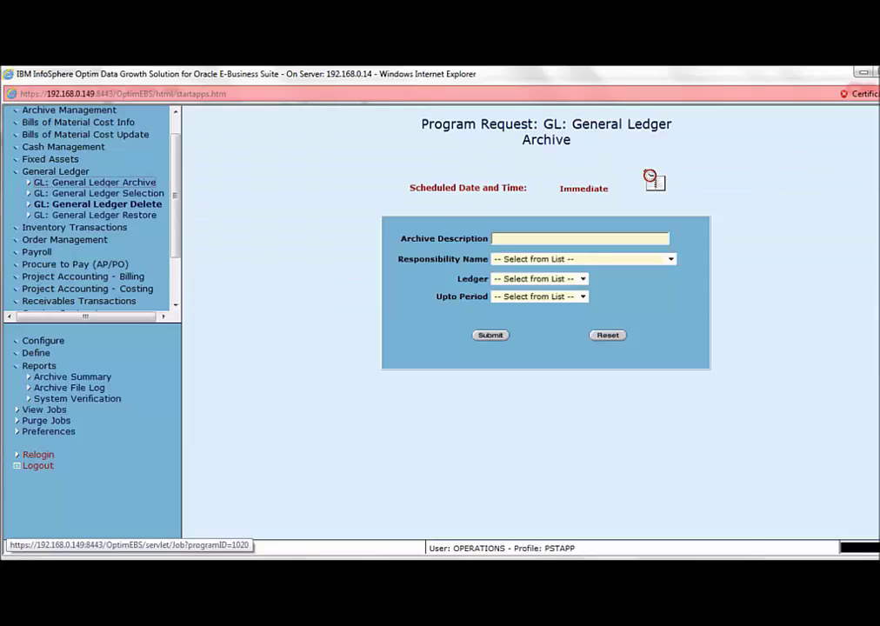
pyautogui.click(95, 214)
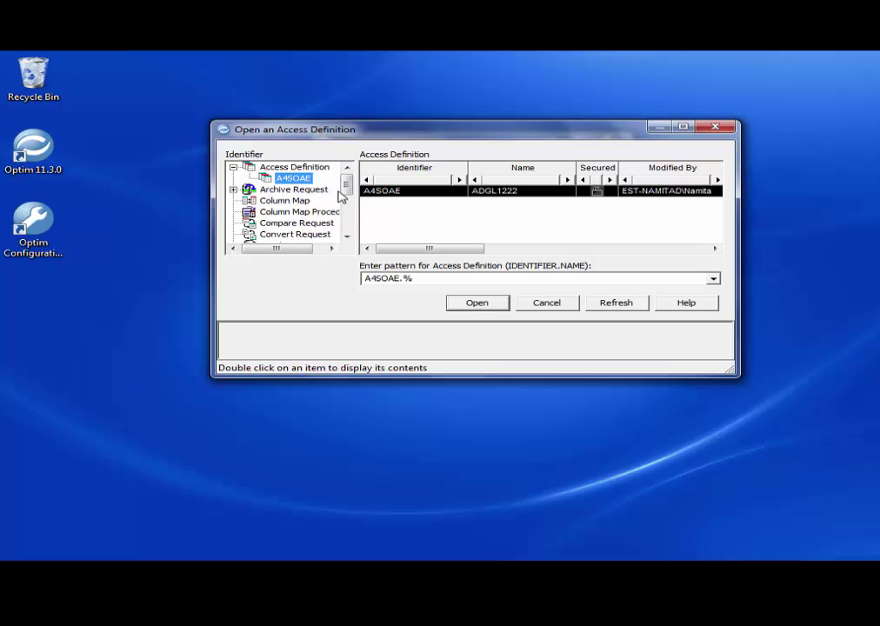
# - Open access definition A4SOAE.ADGL1222 from the list of A4SOAE definitions
pyautogui.scroll(-1, 327, 222)
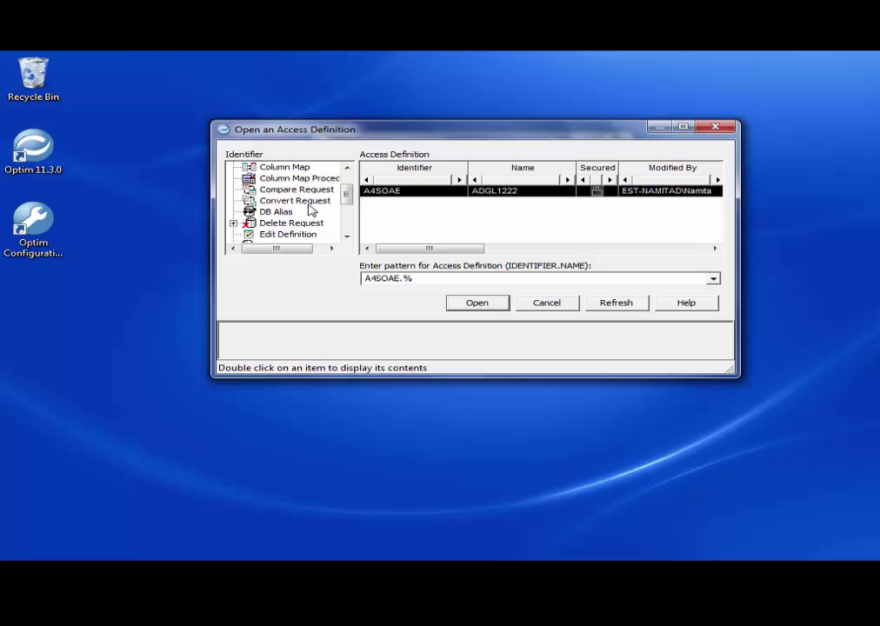
pyautogui.scroll(-3, 309, 210)
pyautogui.scroll(4, 309, 211)
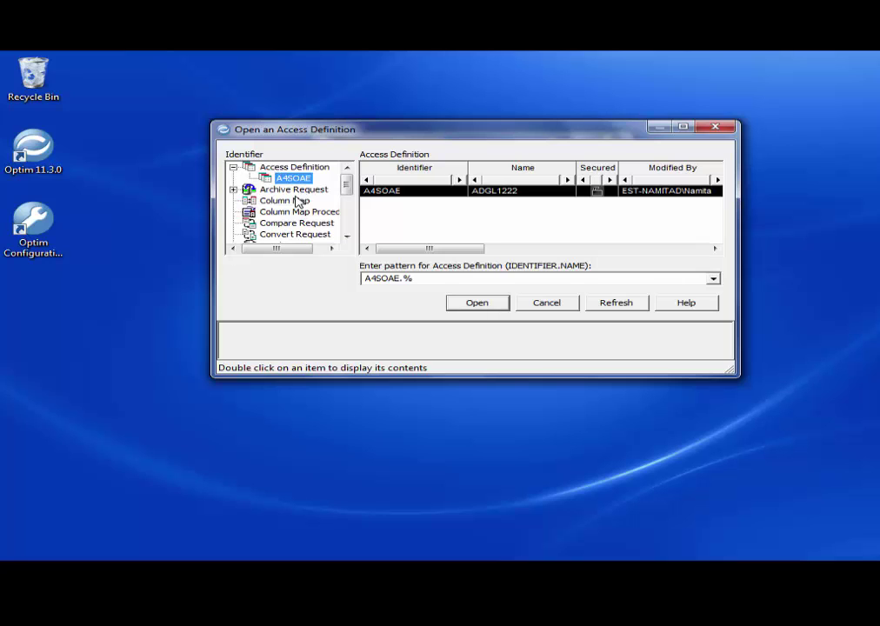
pyautogui.doubleClick(293, 177)
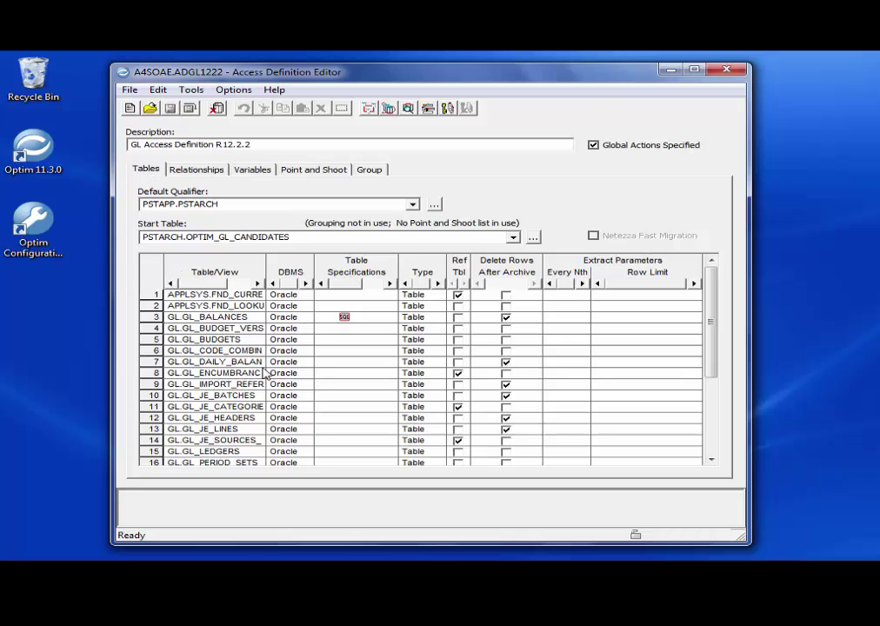
# - Inspect start table PSTARCH.OPTIM_GL_CANDIDATES and the SQL selection criteria for GL.GL_BALANCES
pyautogui.scroll(-3, 261, 374)
pyautogui.scroll(4, 226, 383)
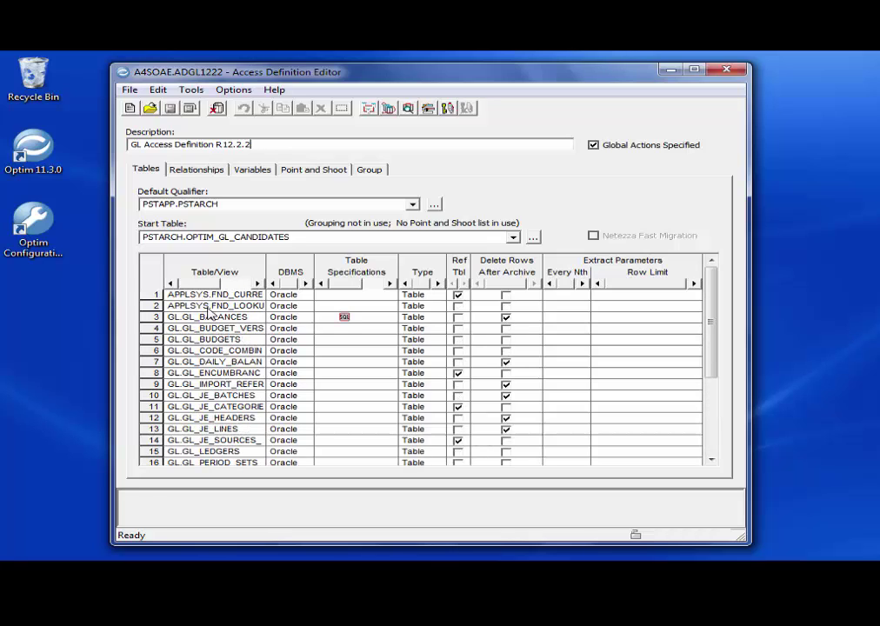
pyautogui.doubleClick(305, 238)
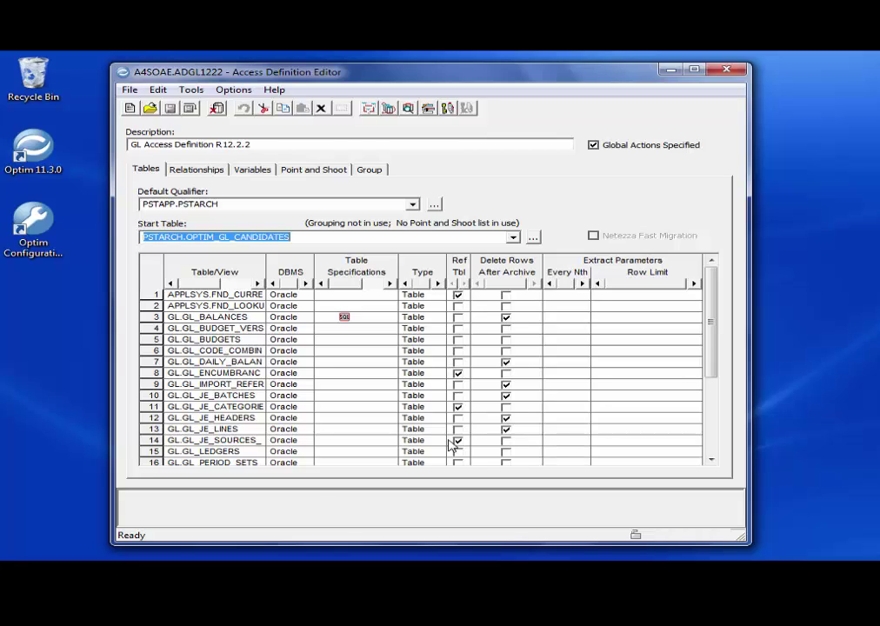
pyautogui.press('Tab')
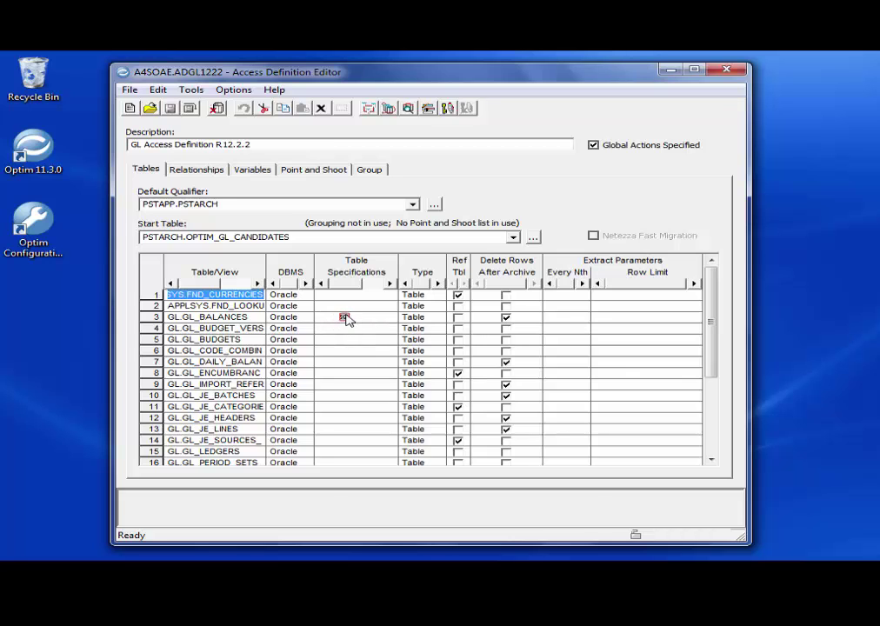
pyautogui.click(344, 316)
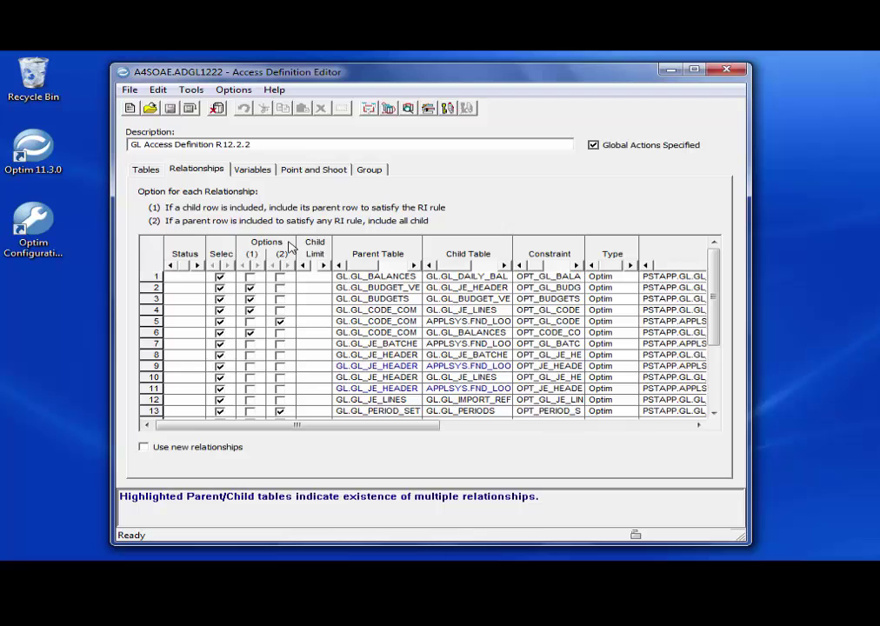
# - Scroll through the GL parent/child relationships, then switch to the access definition's variables
pyautogui.scroll(-3, 376, 327)
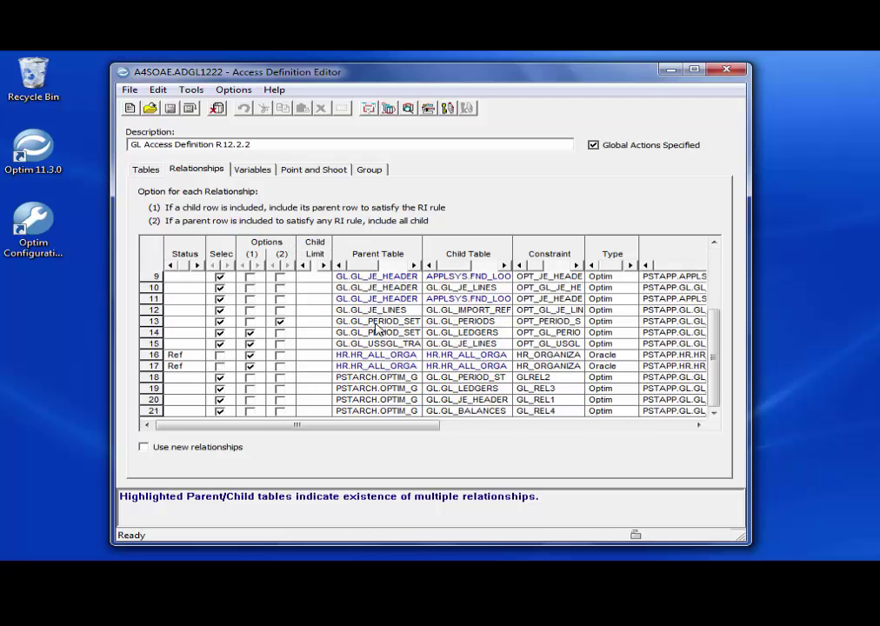
pyautogui.scroll(3, 378, 329)
pyautogui.scroll(-3, 383, 322)
pyautogui.scroll(3, 474, 296)
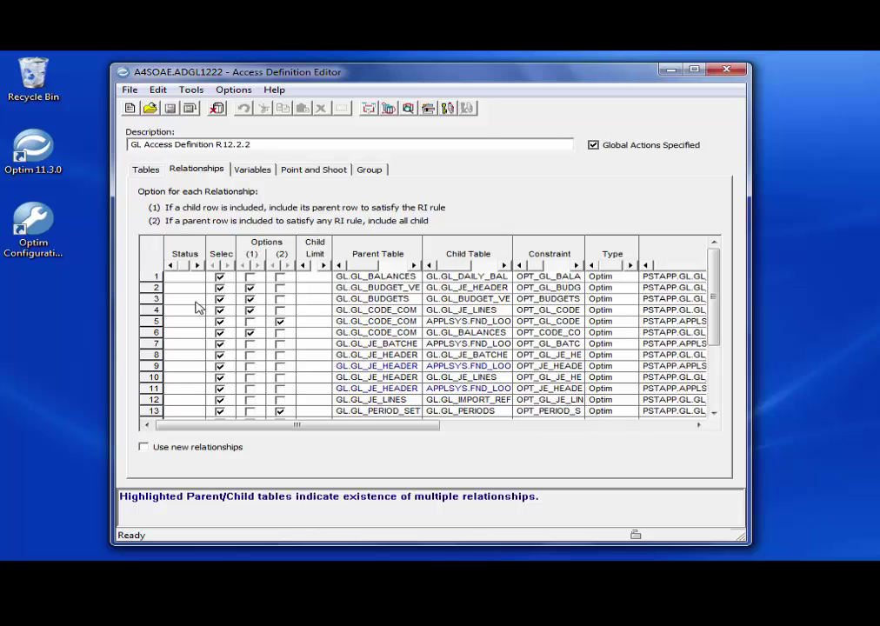
pyautogui.scroll(-3, 198, 308)
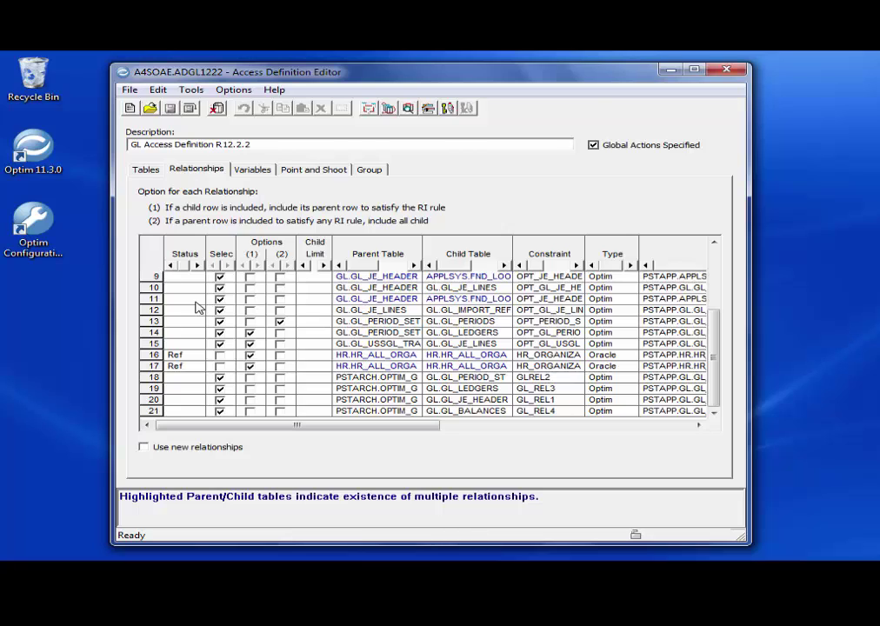
pyautogui.hotkey('ctrl', 'Tab')
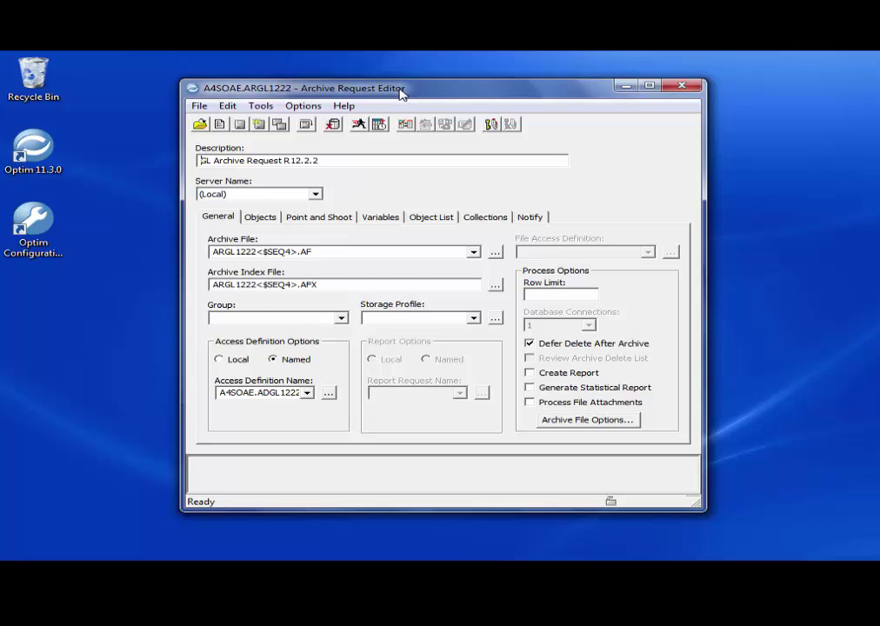
# - Check the ARGL1222 archive request's archive file and archive index file names
pyautogui.click(348, 250)
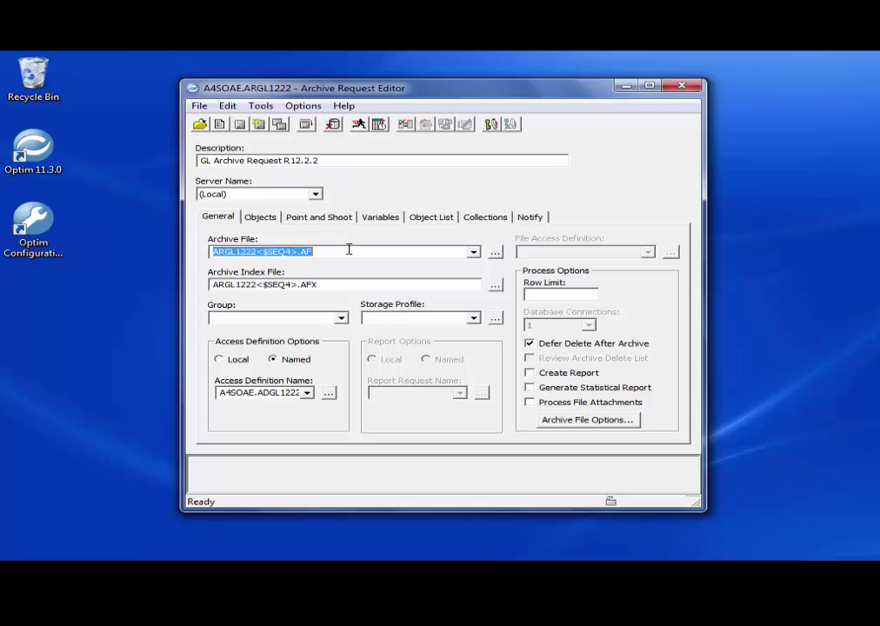
pyautogui.click(337, 282)
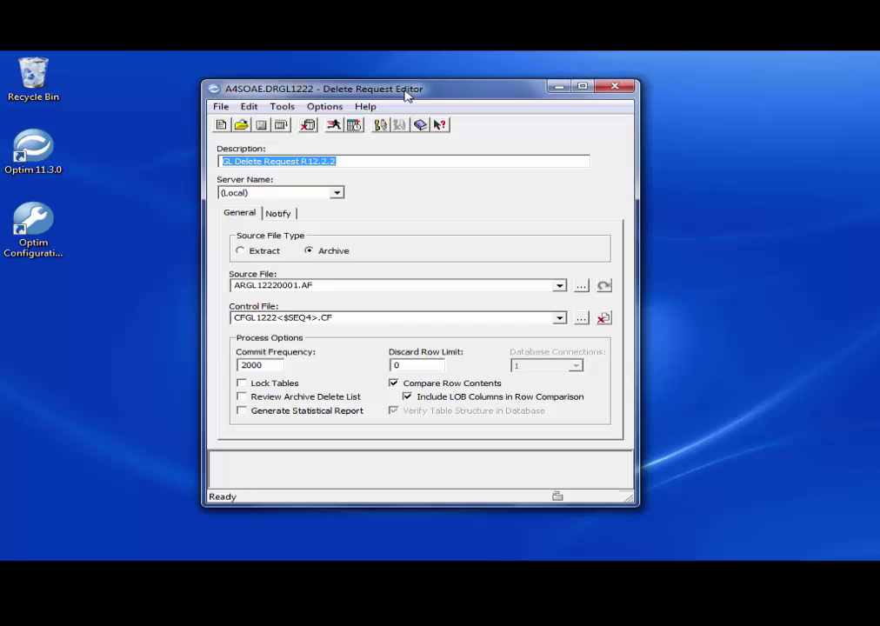
# - Inspect the delete request's source file ARGL12220001.AF and its control file name
pyautogui.click(321, 287)
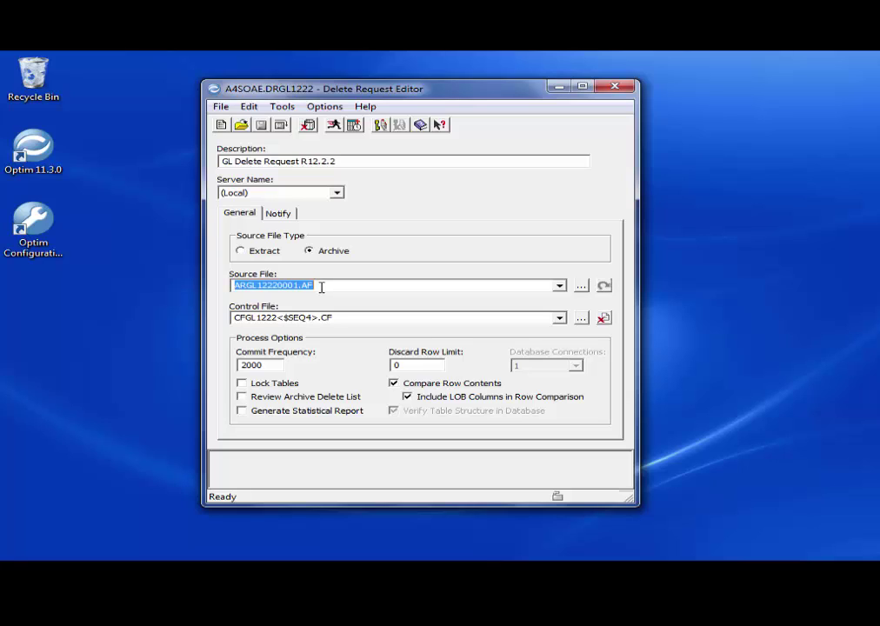
pyautogui.click(334, 318)
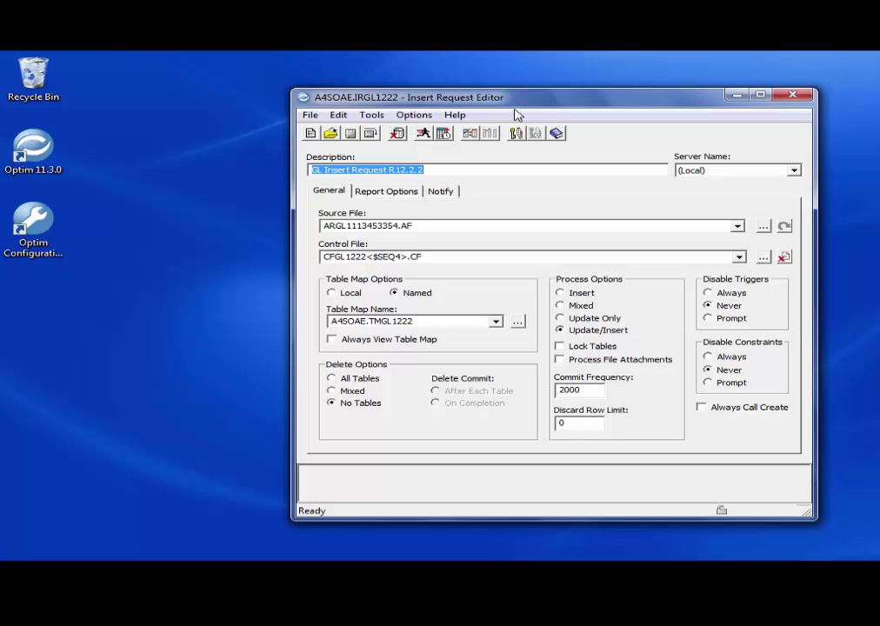
# - Select the insert request's source file ARGL1113453354.AF and its control file name
pyautogui.doubleClick(414, 225)
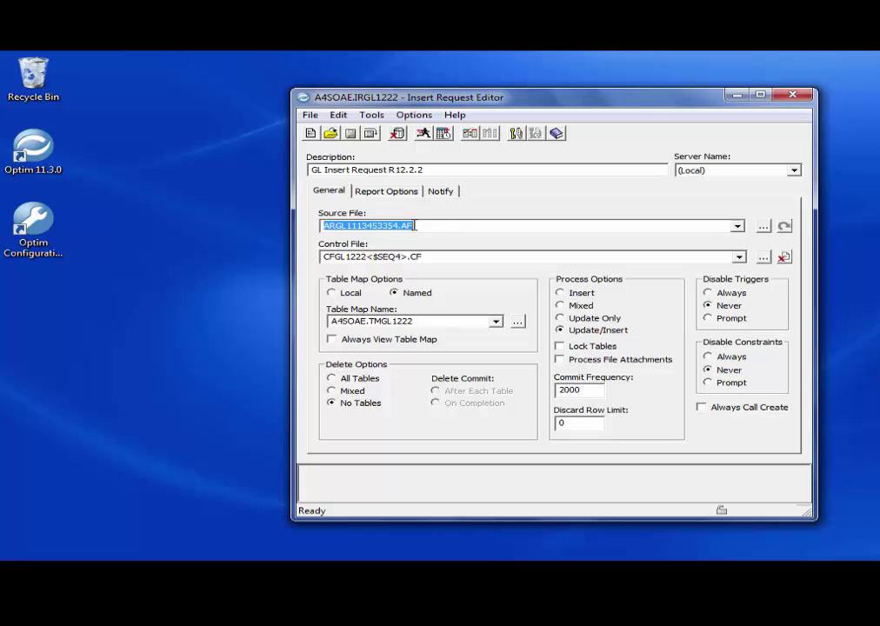
pyautogui.doubleClick(429, 255)
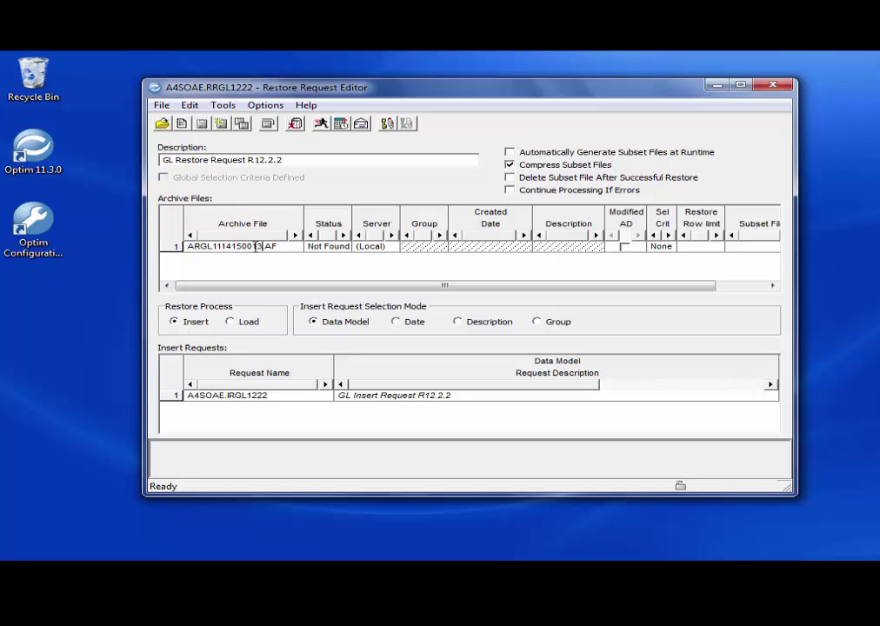
pyautogui.hotkey('shift', 'Tab')
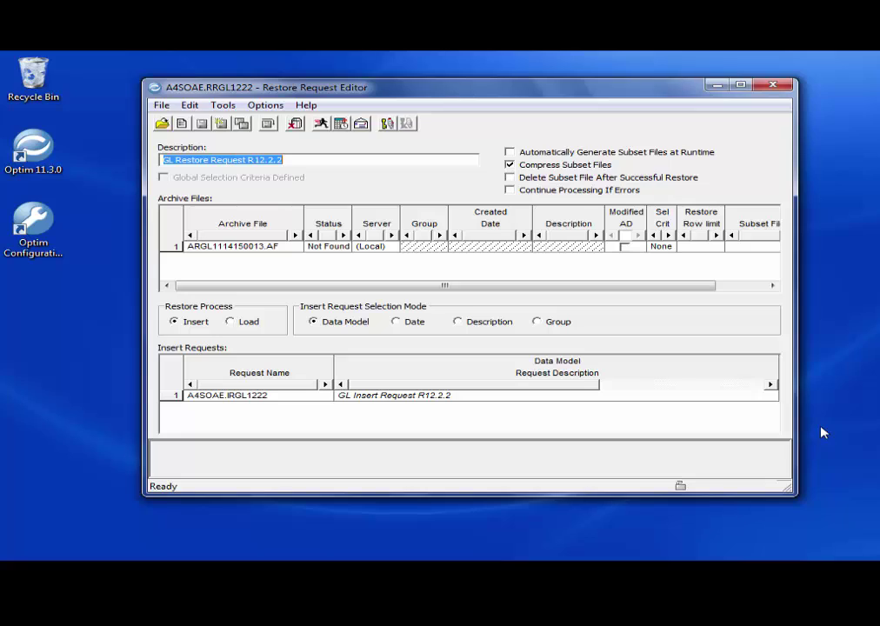